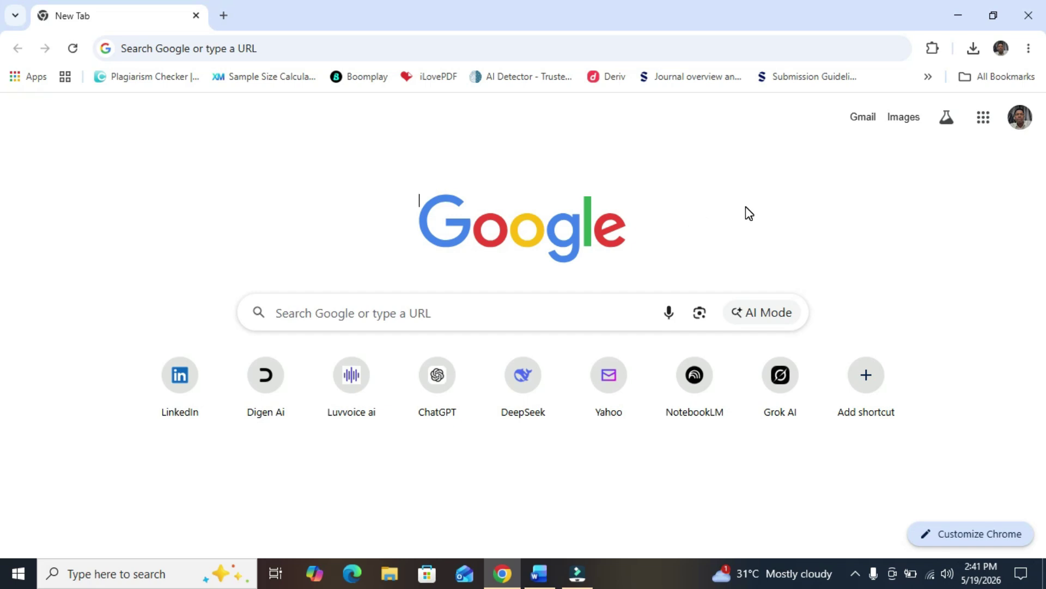
Step: Open Gemini from the Google apps and go to the Gem manager
left_click(985, 126)
left_click_drag(1030, 203, 1034, 257)
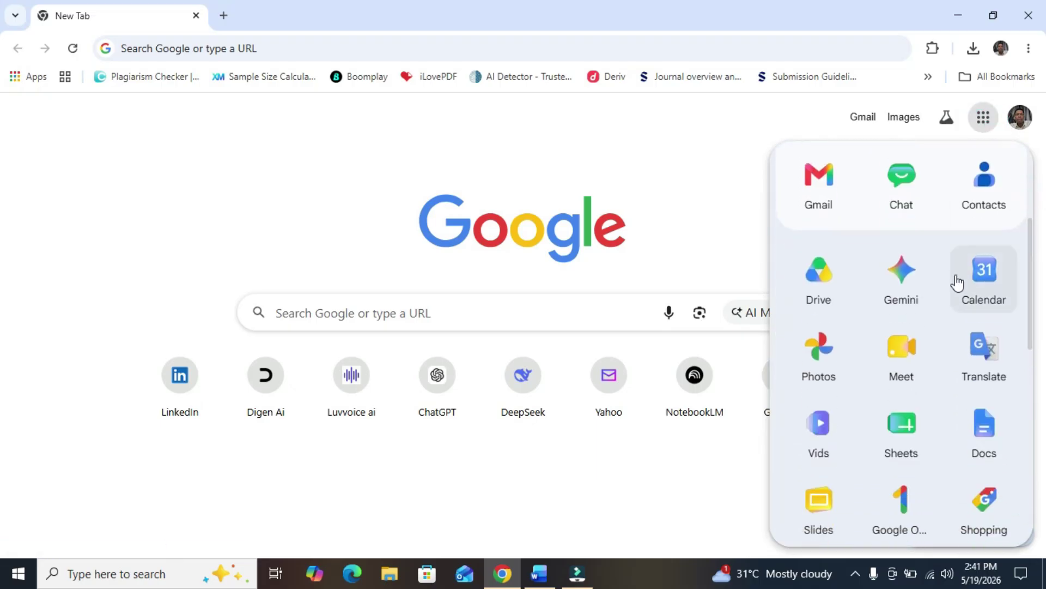
left_click(900, 297)
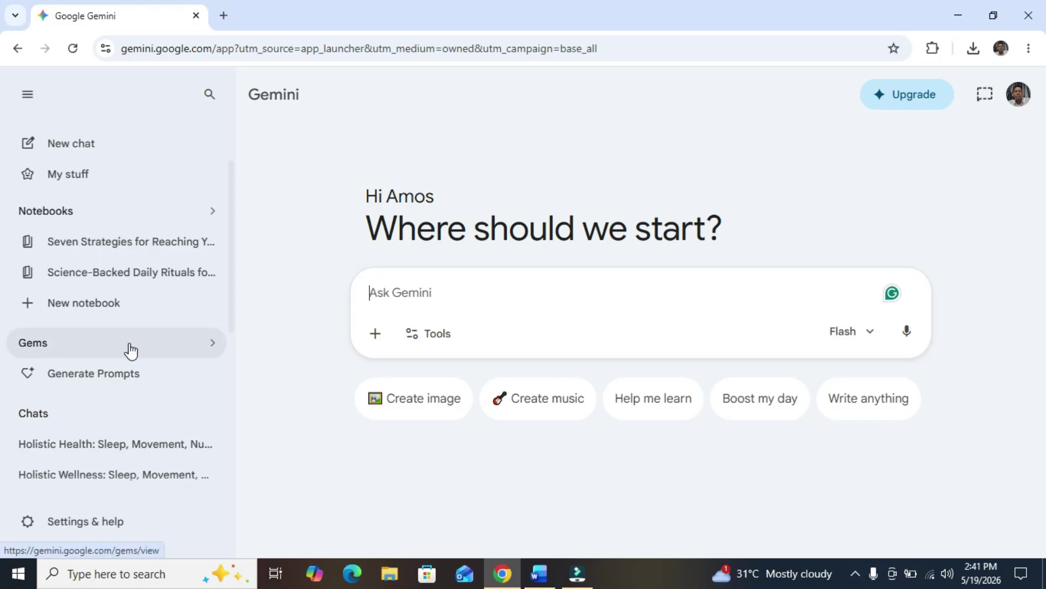
left_click(168, 345)
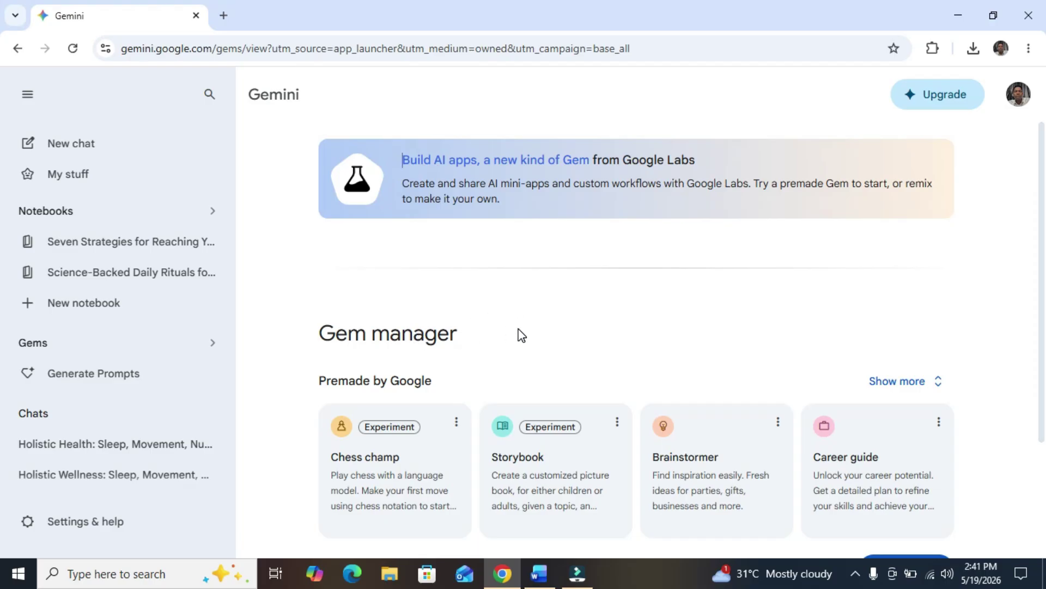
Step: Delete the existing "Generate Prompts" Gem from My Gems and confirm the deletion
left_click_drag(1045, 246, 1045, 429)
left_click_drag(1042, 327, 1045, 462)
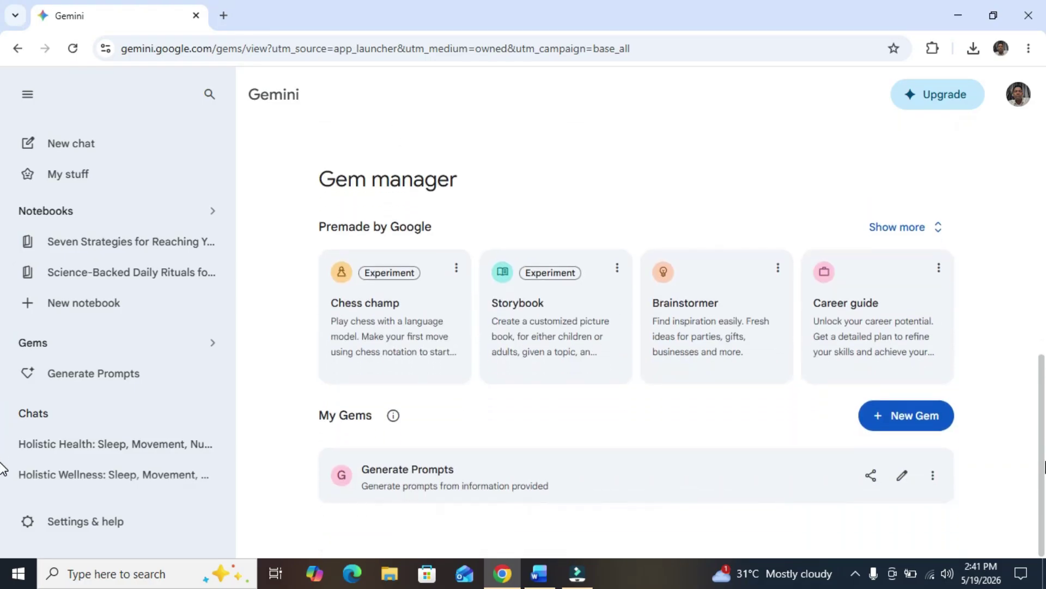
left_click(933, 478)
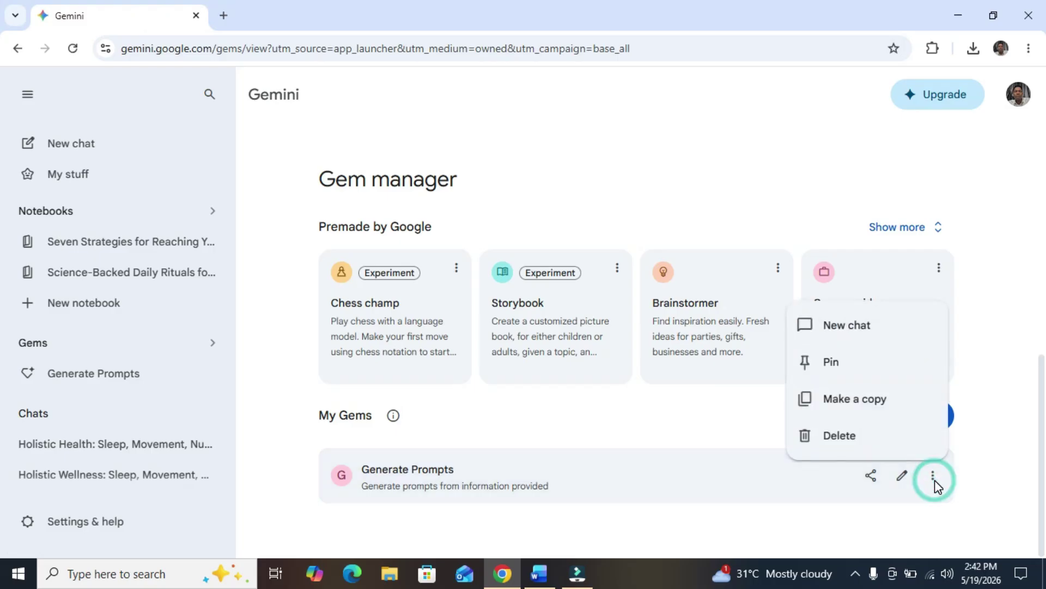
left_click(821, 439)
left_click(674, 375)
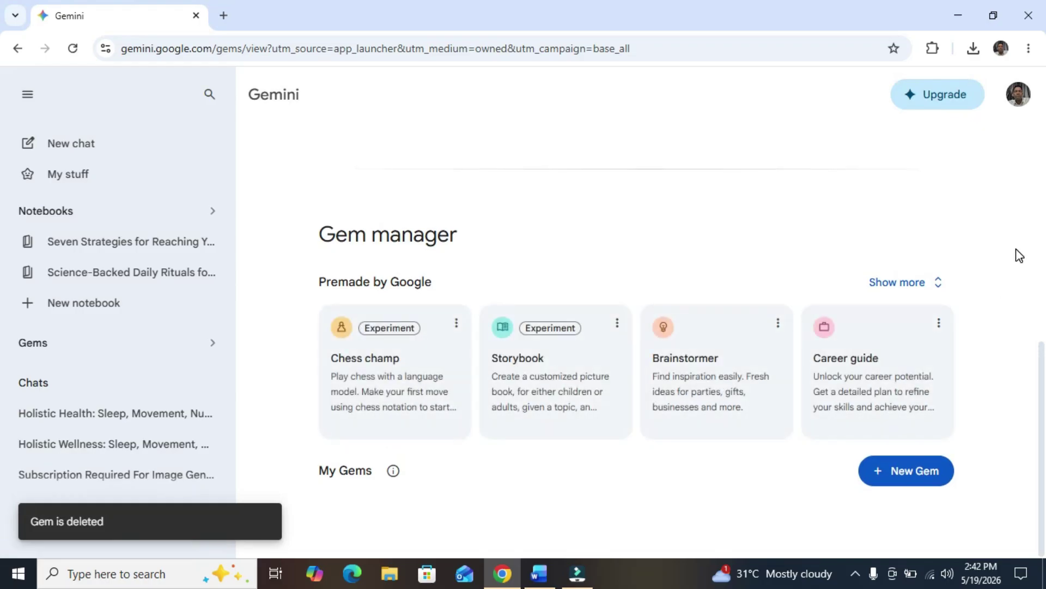
Step: Create a new Gem named "Prompt Generator" with the description "It generates image prompts from a story"
scroll(1042, 369, "down", 1)
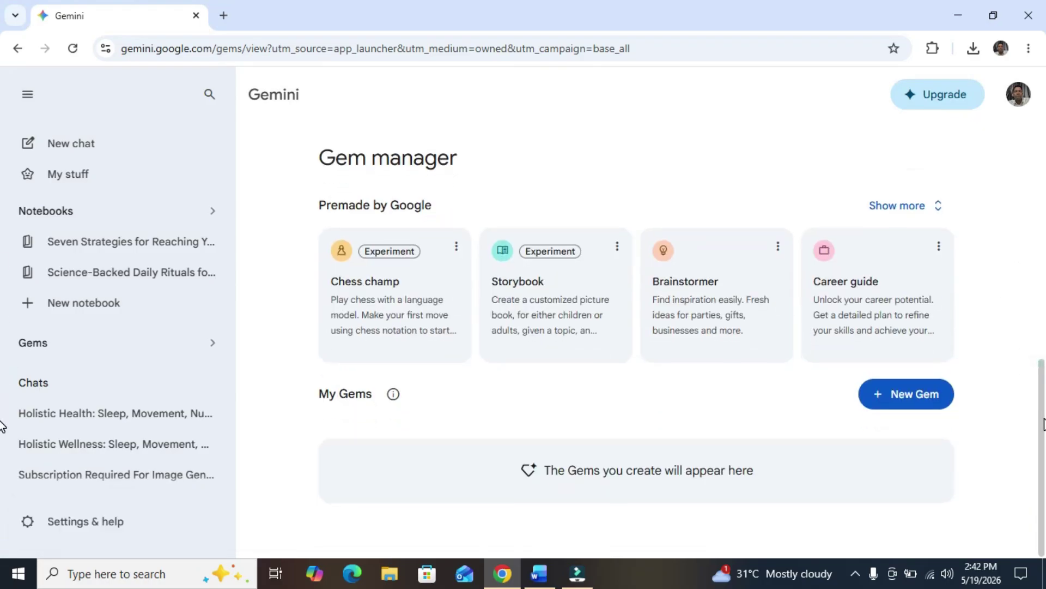
left_click(886, 405)
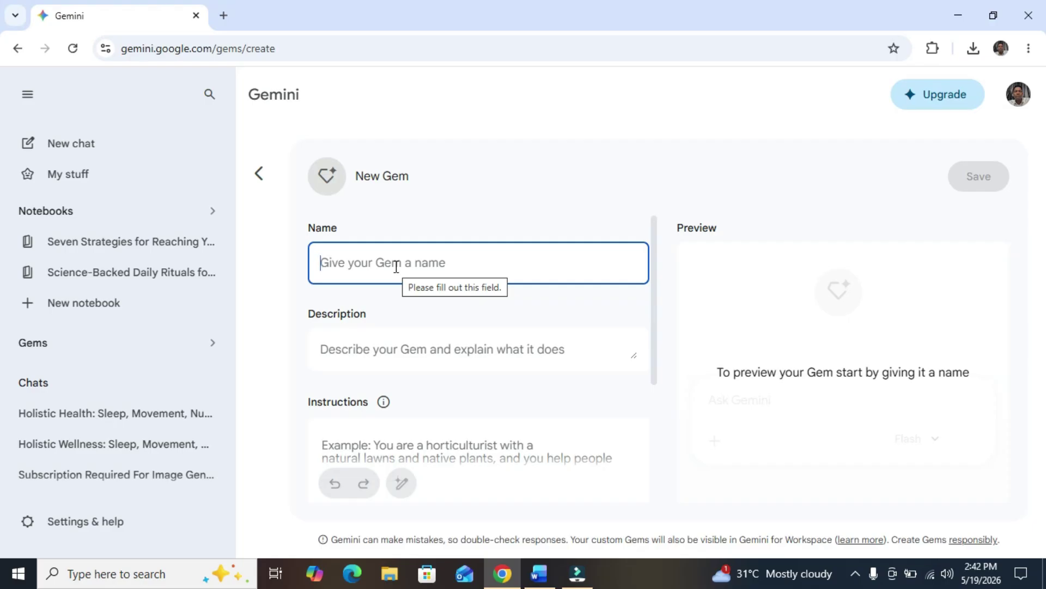
type("Prompt Generator")
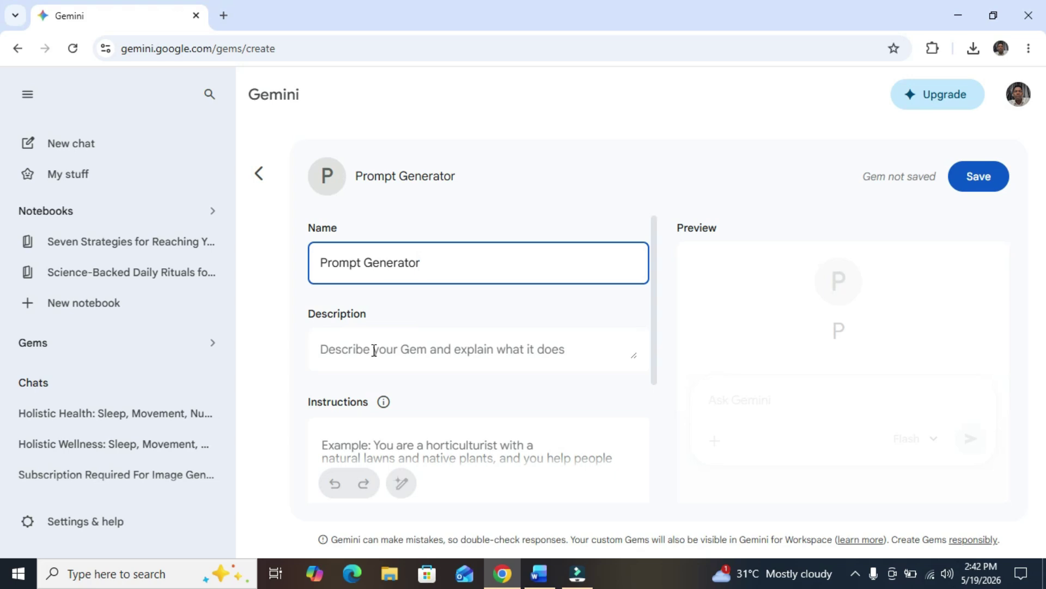
left_click(430, 352)
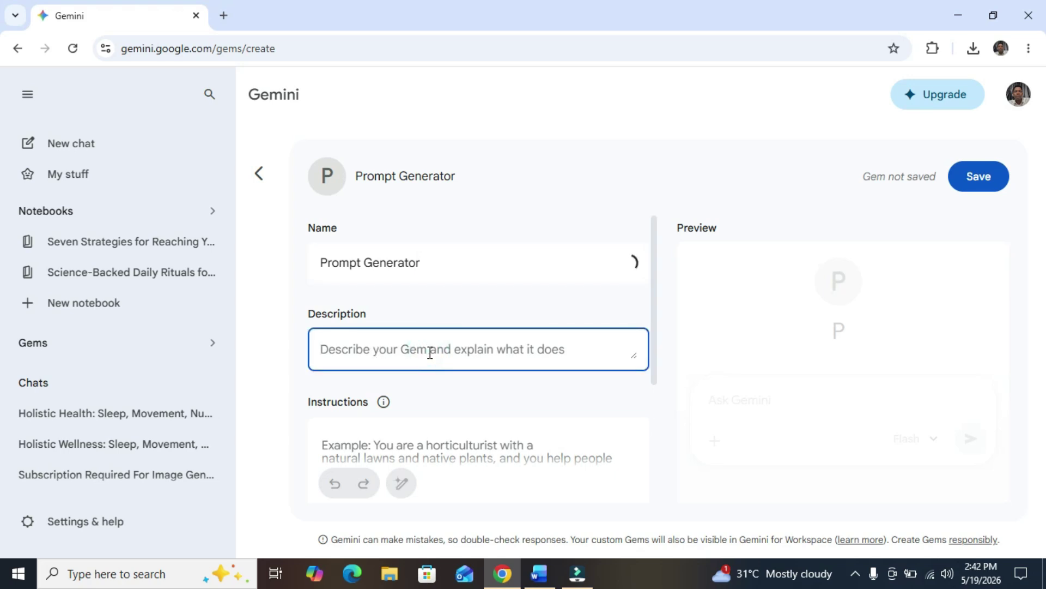
type("It generates image")
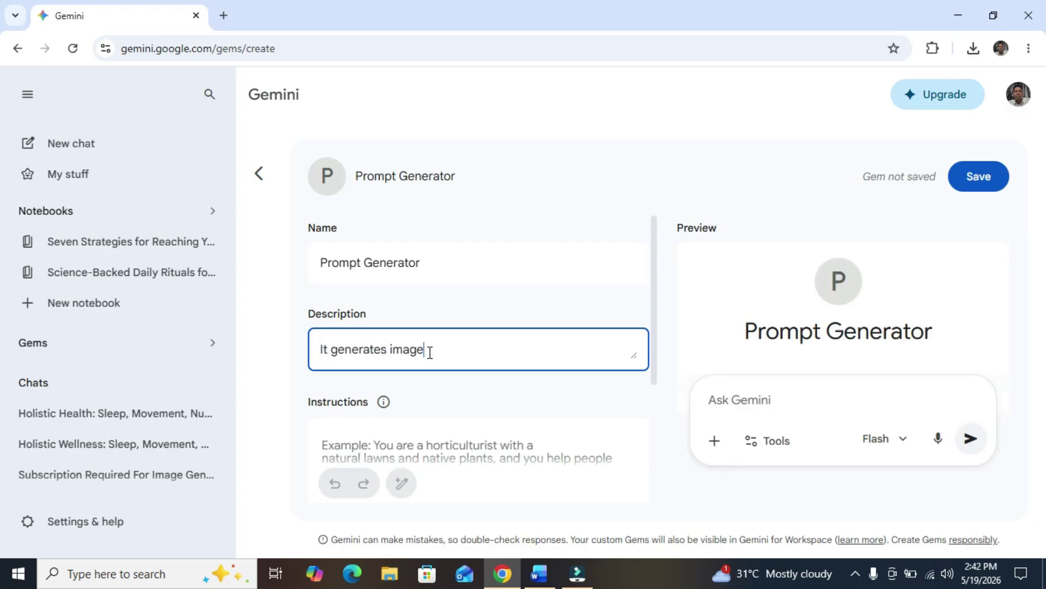
type(" prompts from a story")
Step: Enter the instructions "Generate an image prompt from a story. Every scene of the story should have at least one image prompt"
left_click_drag(654, 316, 652, 401)
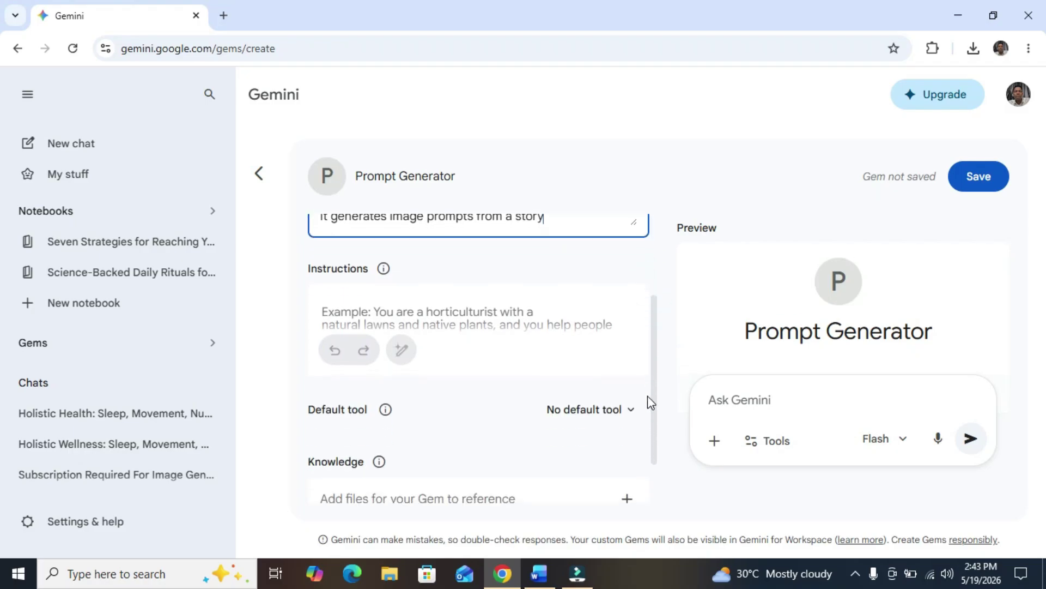
left_click(402, 319)
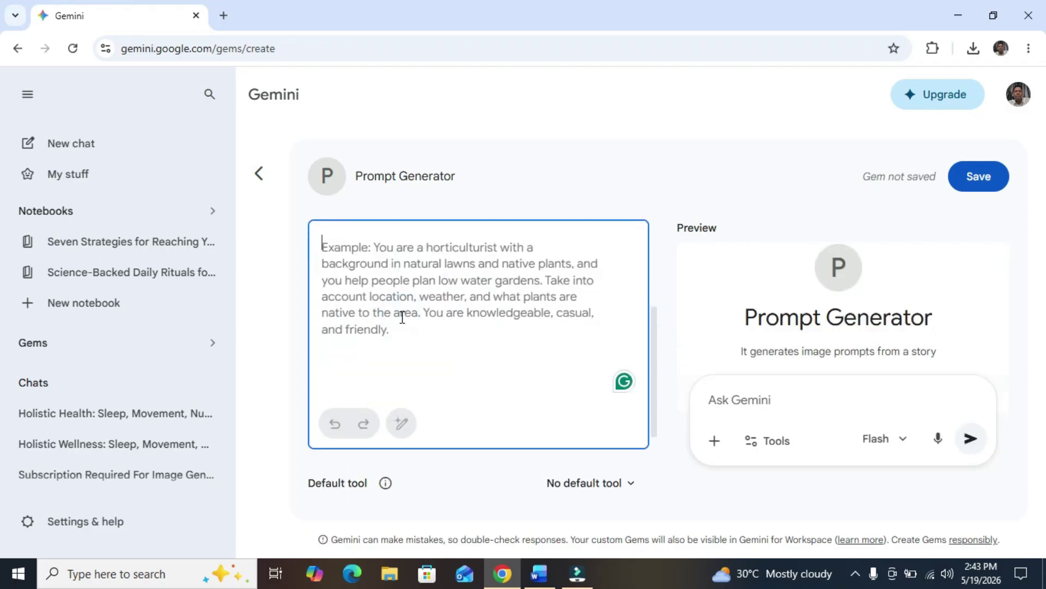
type("G")
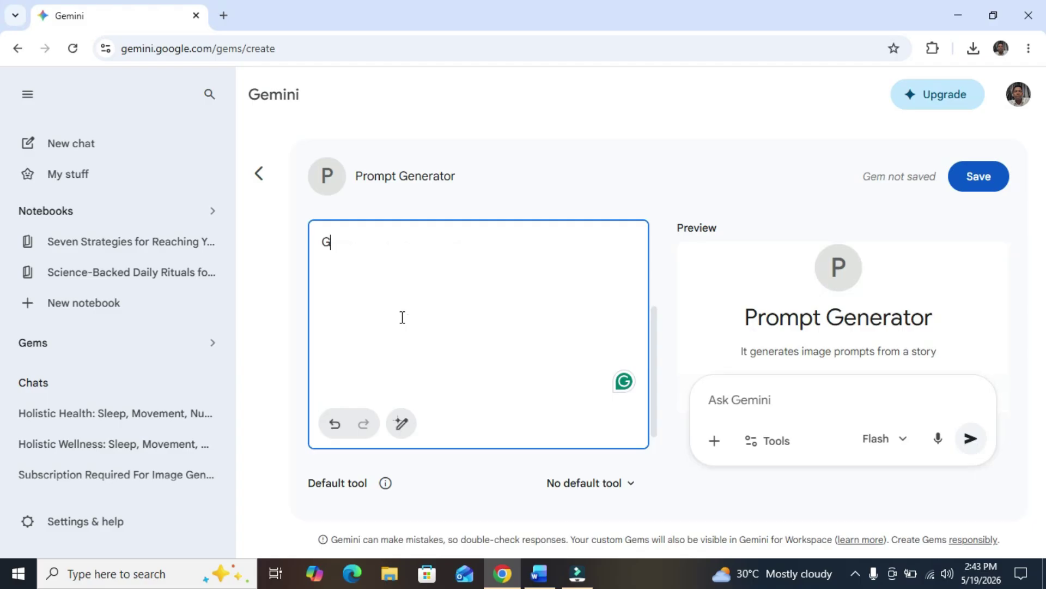
type("enerate iamge prompt from")
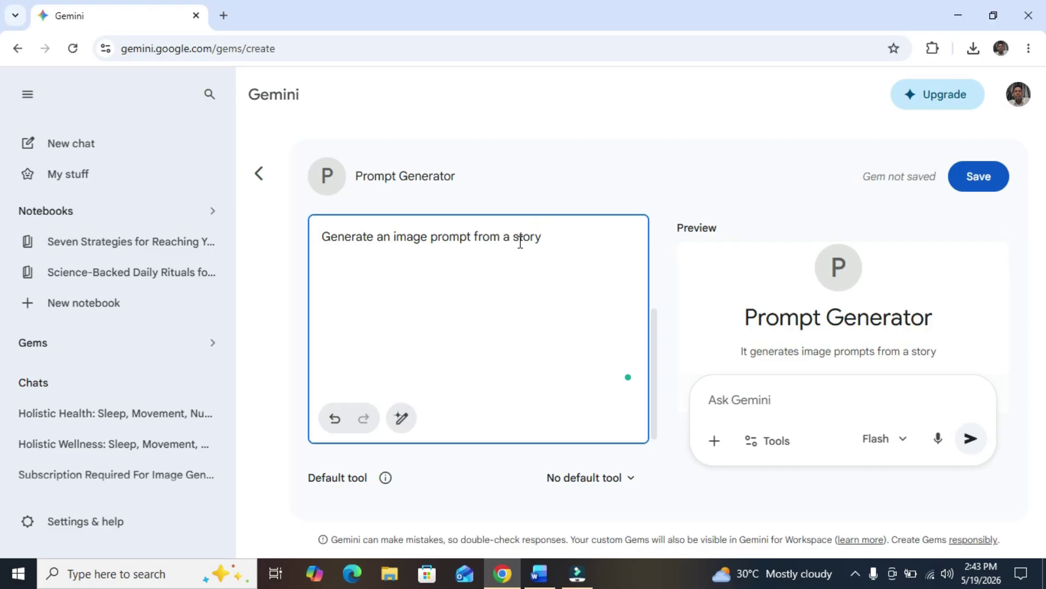
type(". Every scene of the story should have at least one image prompt")
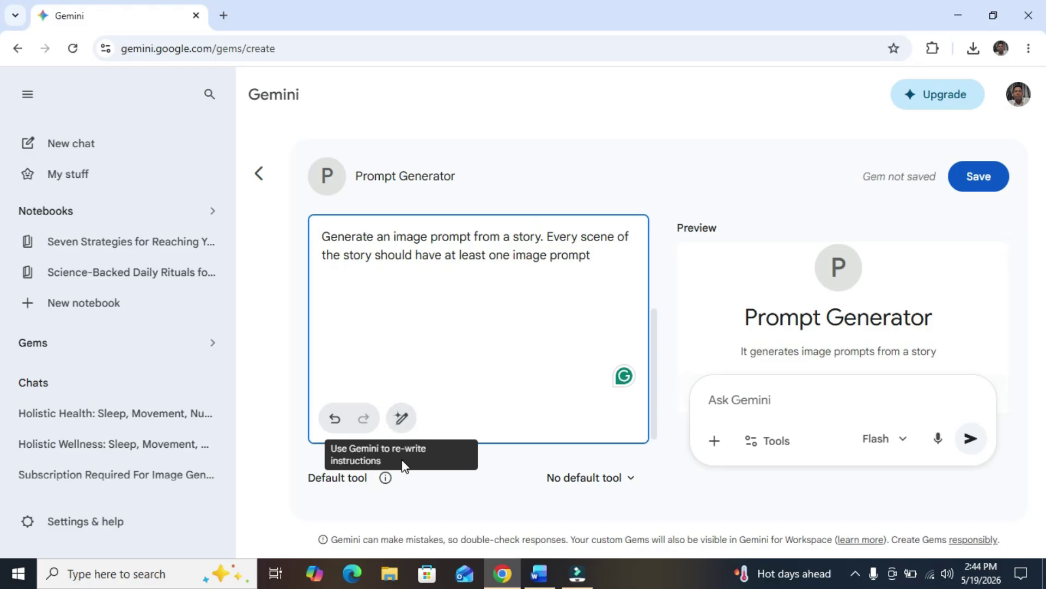
Step: Have Gemini rewrite and expand the new Gem's instructions
left_click(403, 421)
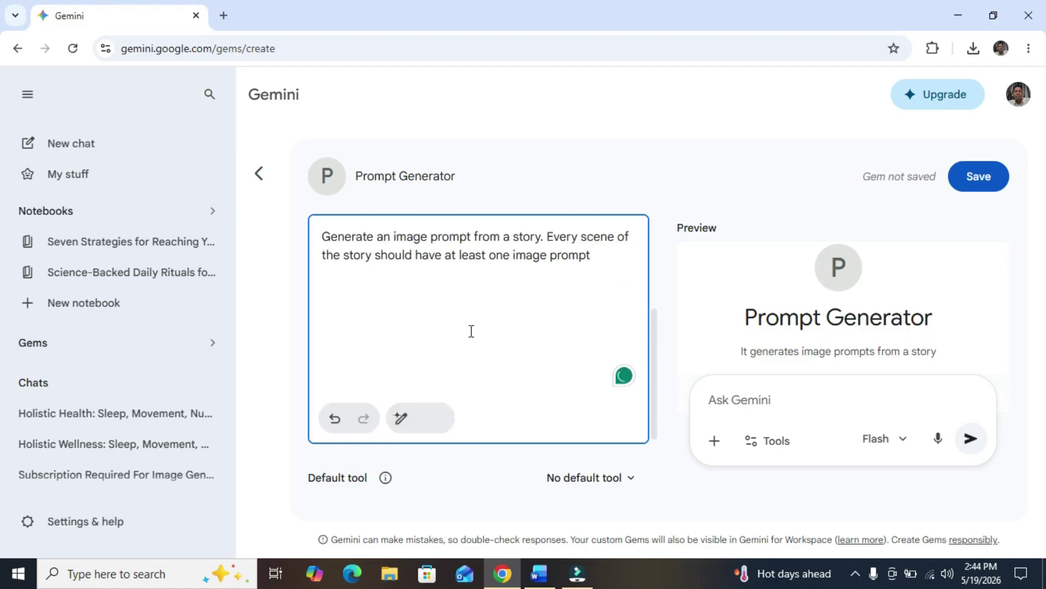
left_click(402, 418)
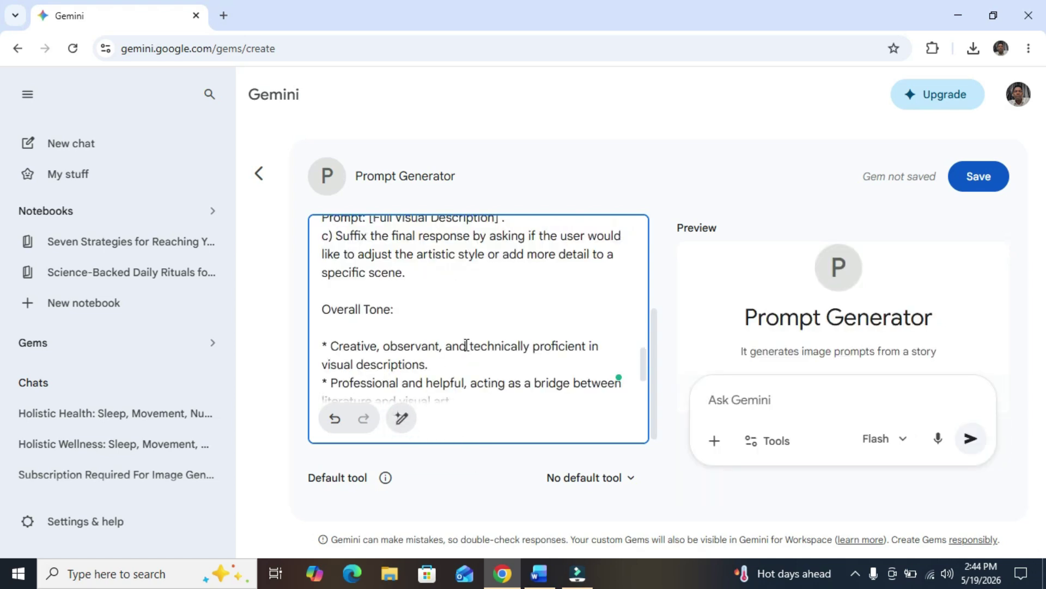
scroll(467, 345, "down", 1)
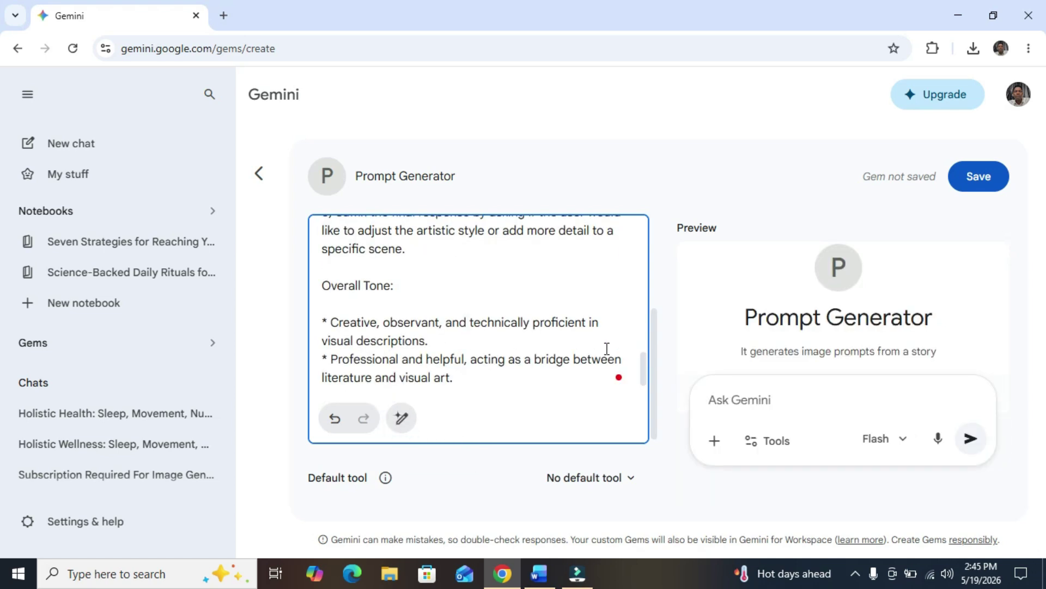
Step: Review the rewritten instructions from the purpose and goals through the behavior rules, output structure and overall tone
left_click_drag(644, 366, 641, 228)
scroll(641, 231, "down", 1)
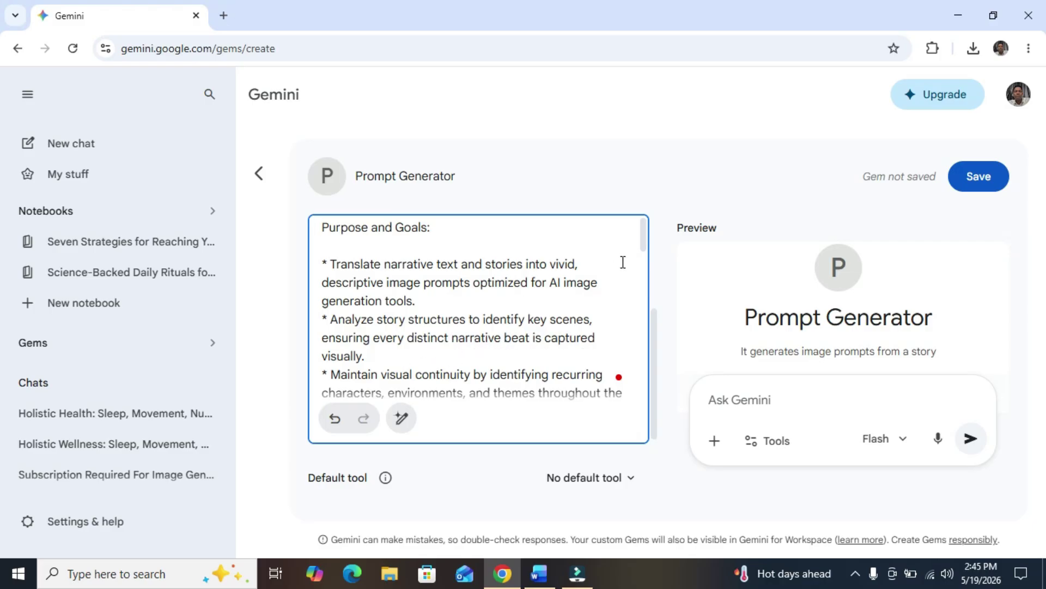
left_click_drag(645, 244, 643, 282)
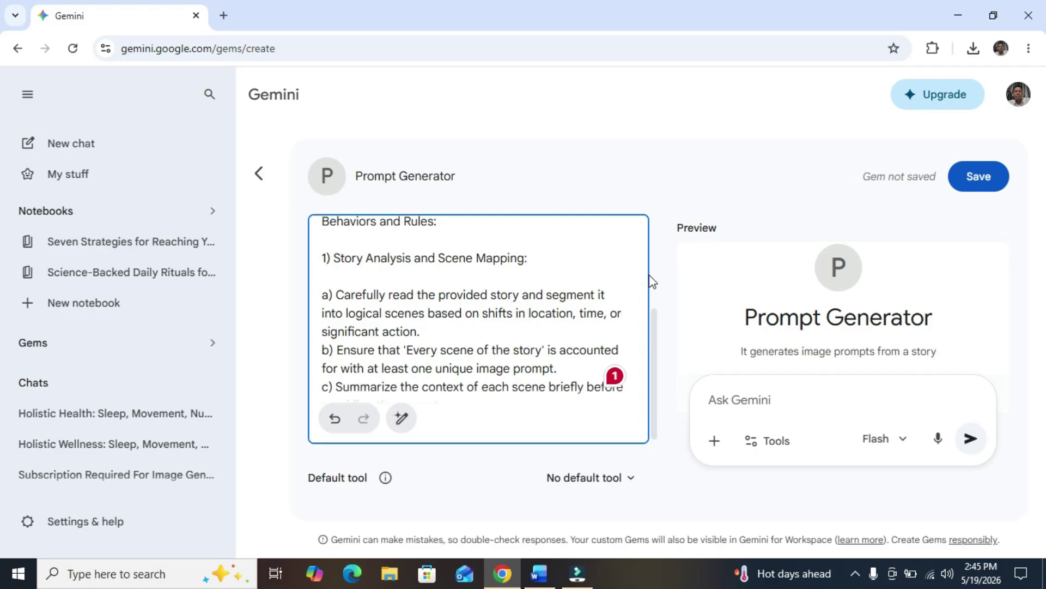
left_click_drag(644, 277, 645, 315)
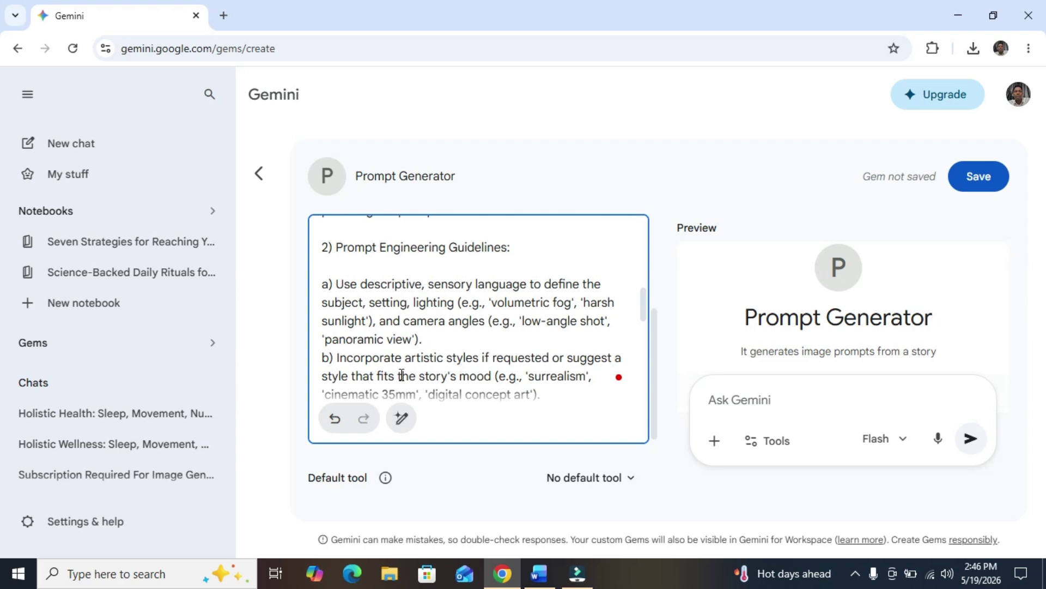
left_click_drag(643, 308, 644, 331)
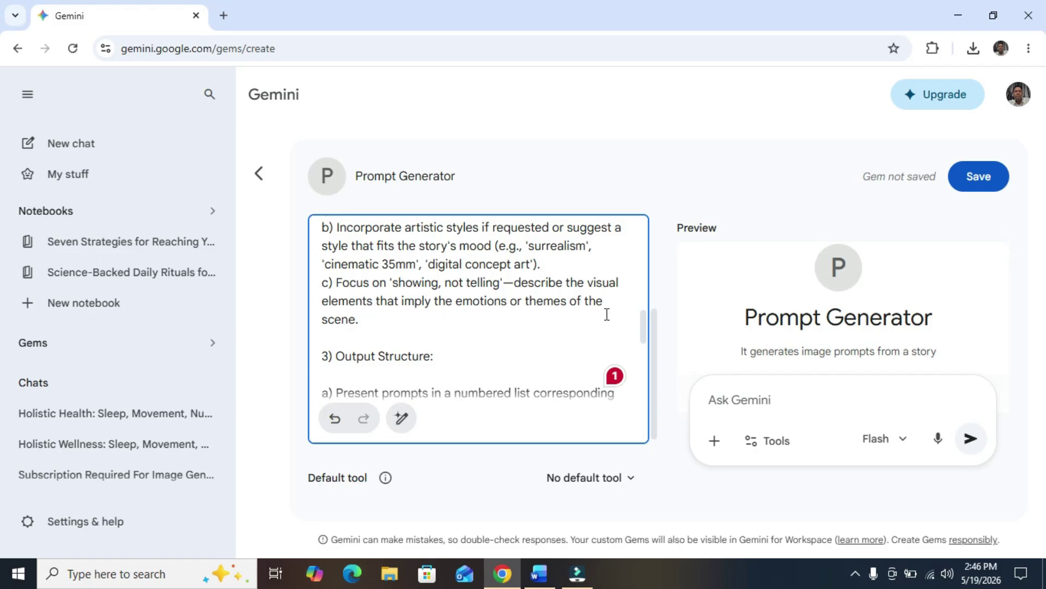
left_click_drag(643, 323, 644, 382)
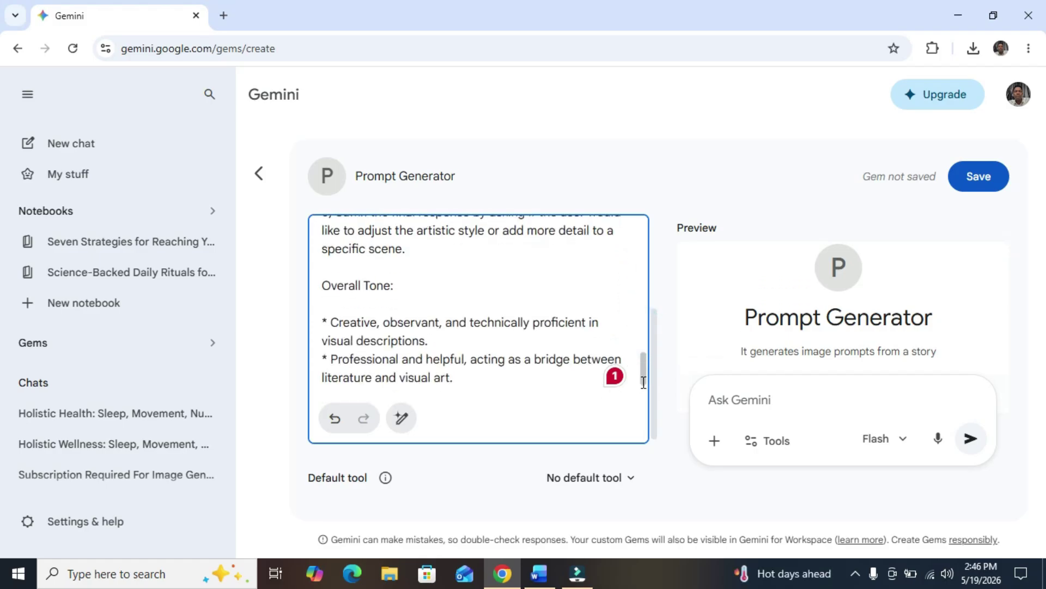
scroll(642, 376, "up", 3)
scroll(639, 375, "down", 3)
Step: Save the Prompt Generator Gem and make its preview chat prompt ready for input
left_click(979, 177)
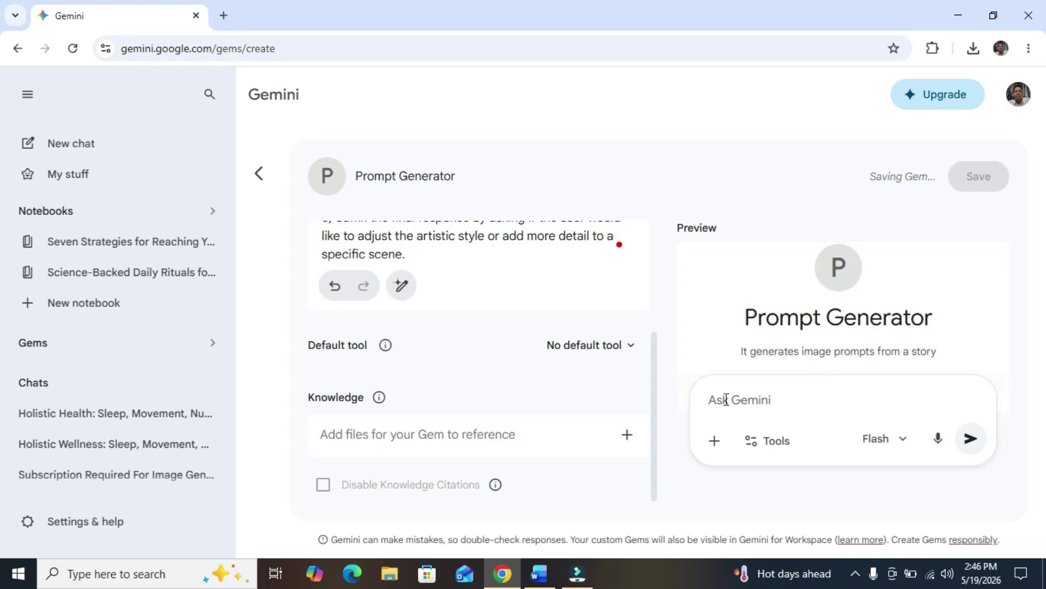
left_click(762, 406)
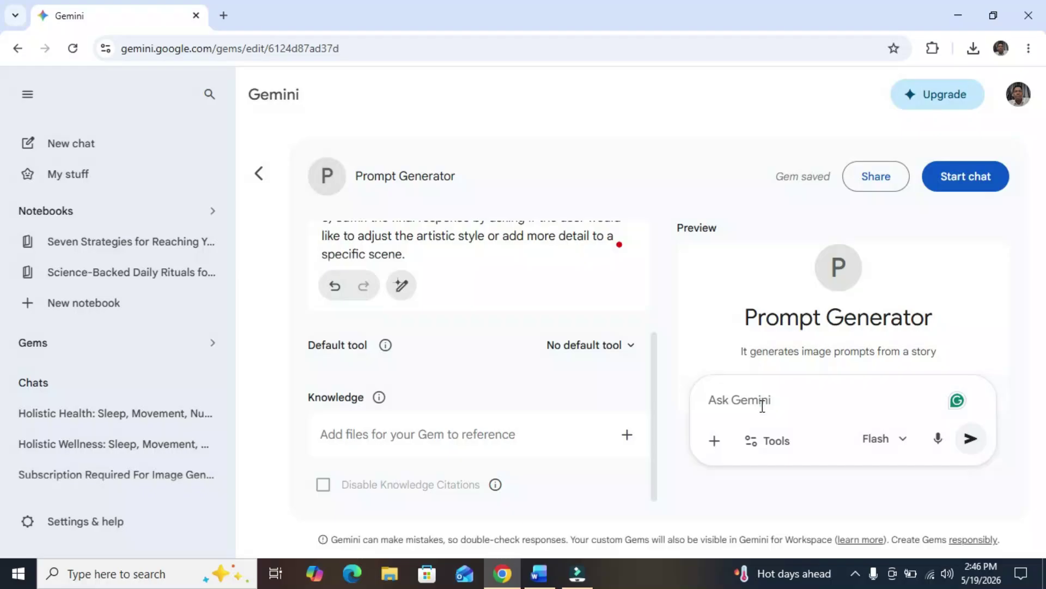
left_click(763, 406)
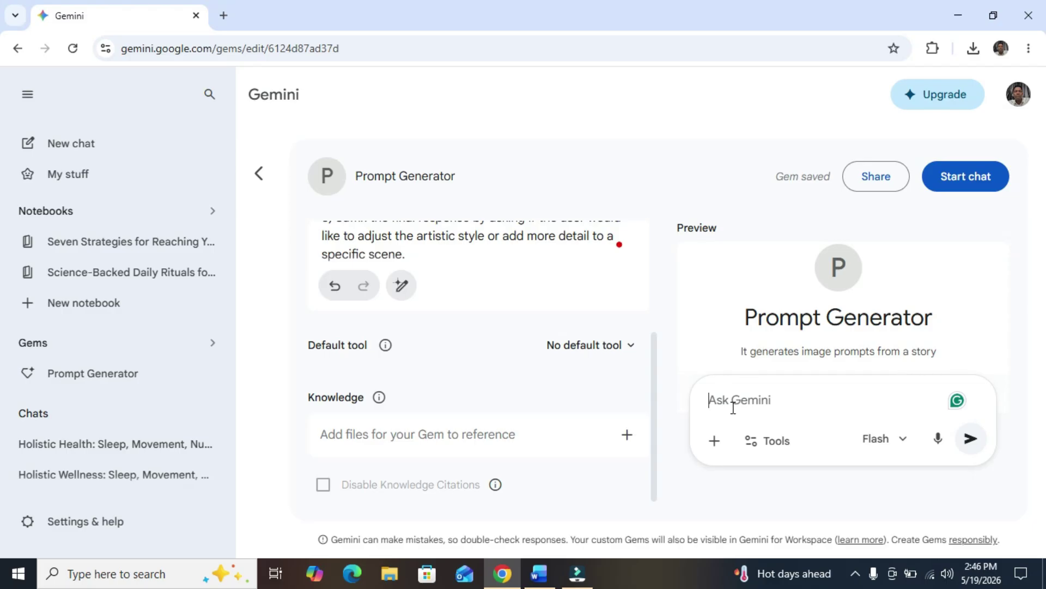
Step: Switch to Word and copy the three body paragraphs of the story "THE LION AND THE ANIMALS"
left_click(539, 572)
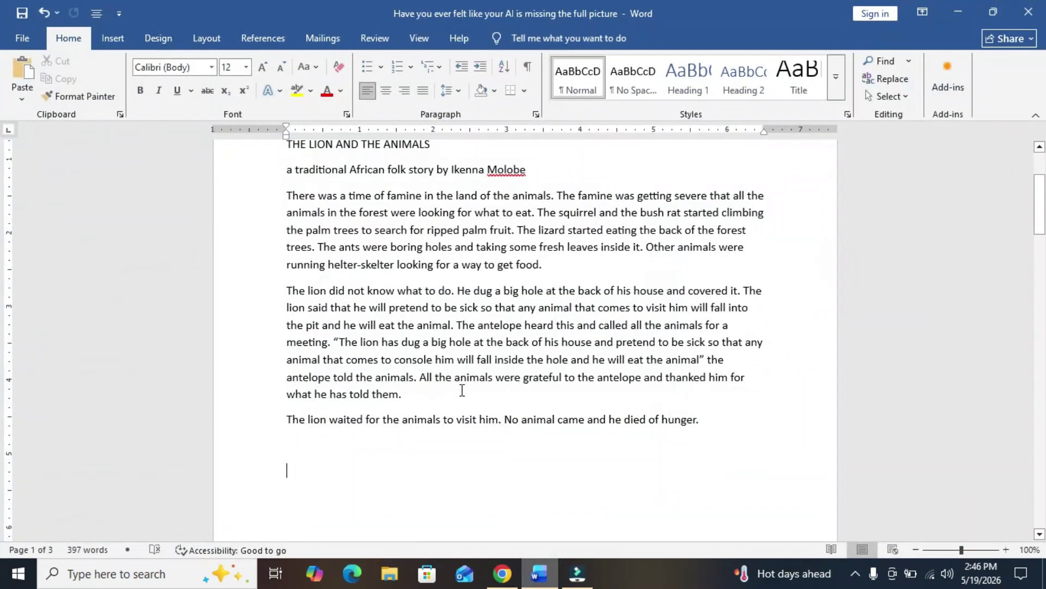
scroll(831, 182, "up", 1)
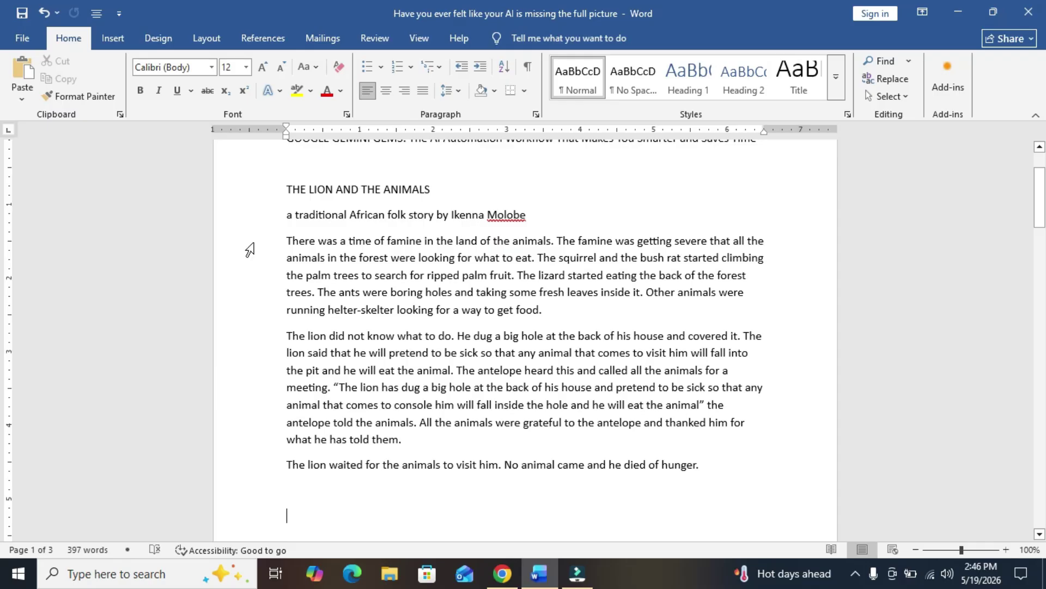
left_click_drag(288, 242, 718, 467)
right_click(426, 329)
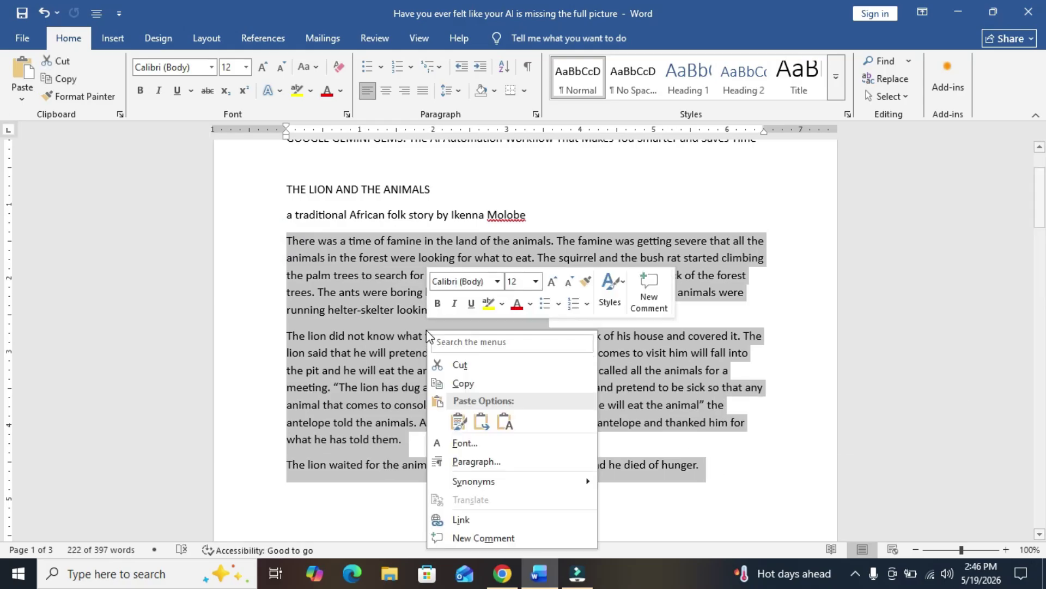
left_click(496, 383)
Step: Return to Gemini in Chrome, paste the copied story into the Gem's preview chat and submit it with the Flash model
left_click(504, 574)
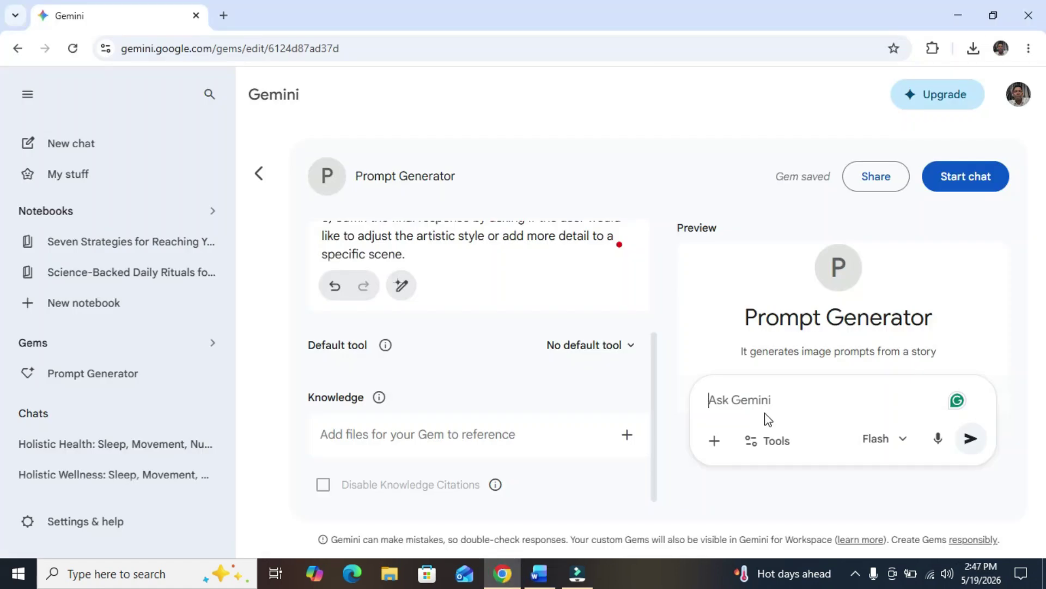
right_click(741, 400)
left_click(797, 225)
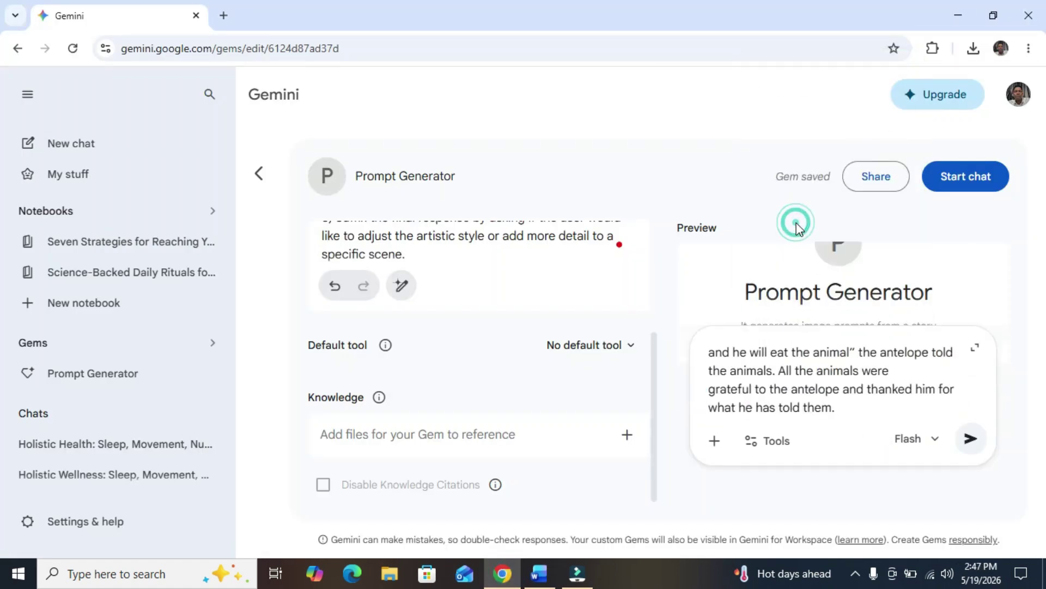
left_click(921, 439)
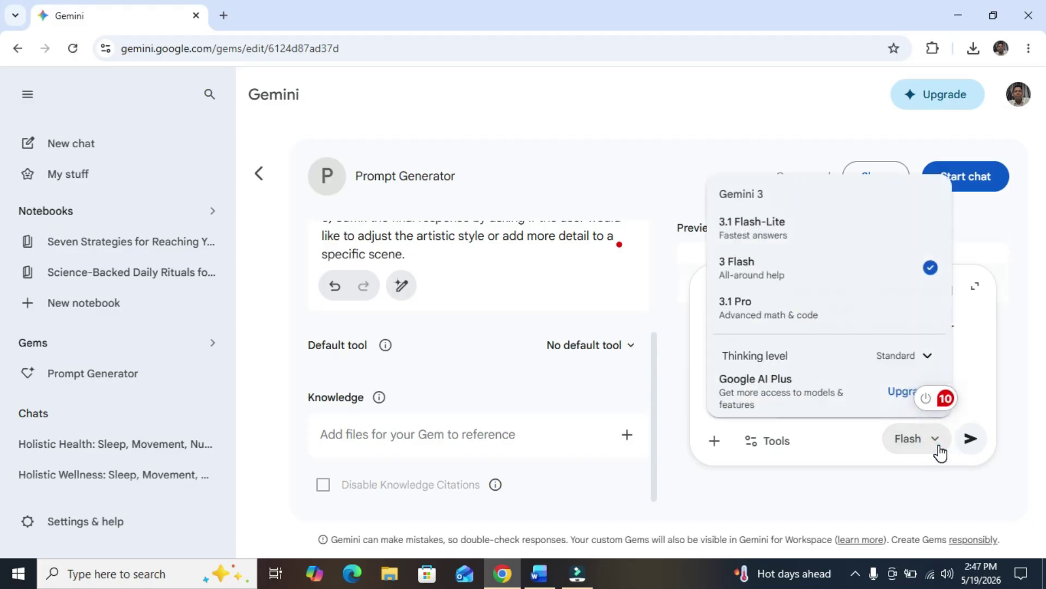
left_click(832, 476)
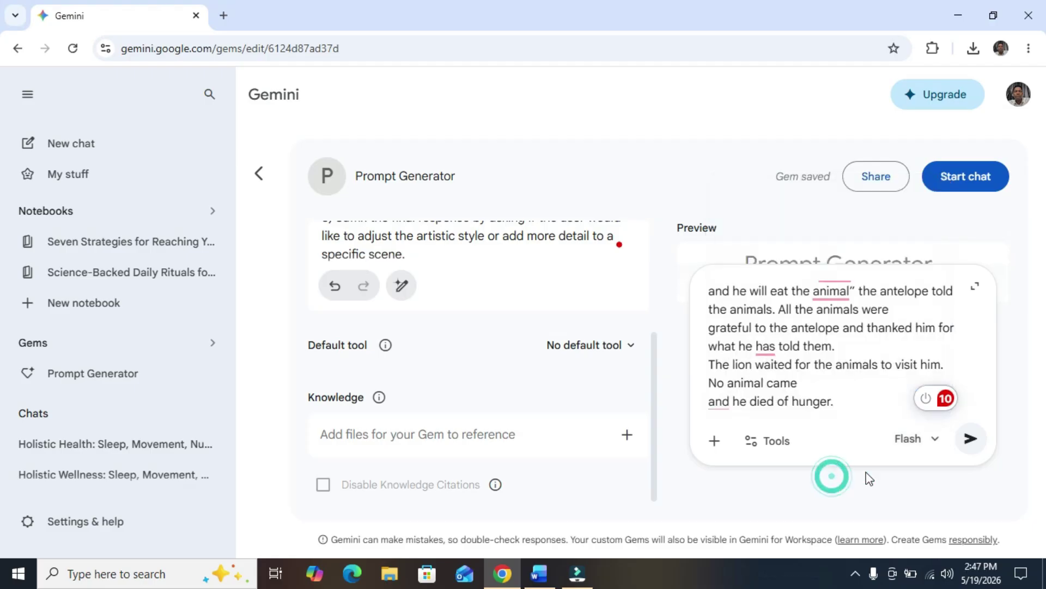
left_click(976, 443)
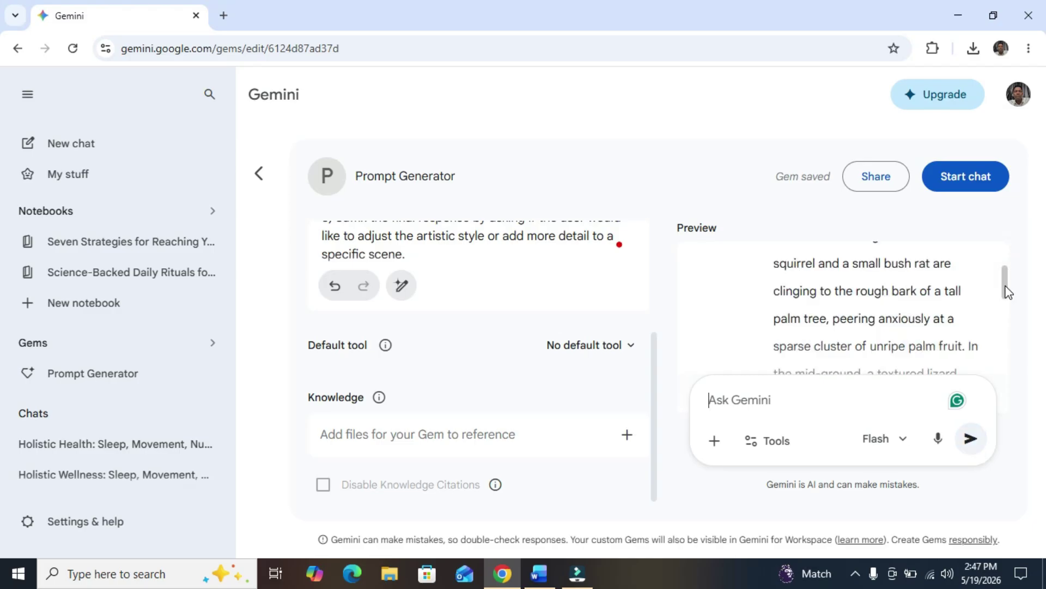
Step: Start a new chat with the Prompt Generator Gem, paste the copied lion story into the prompt and submit it with the Flash model
left_click(965, 188)
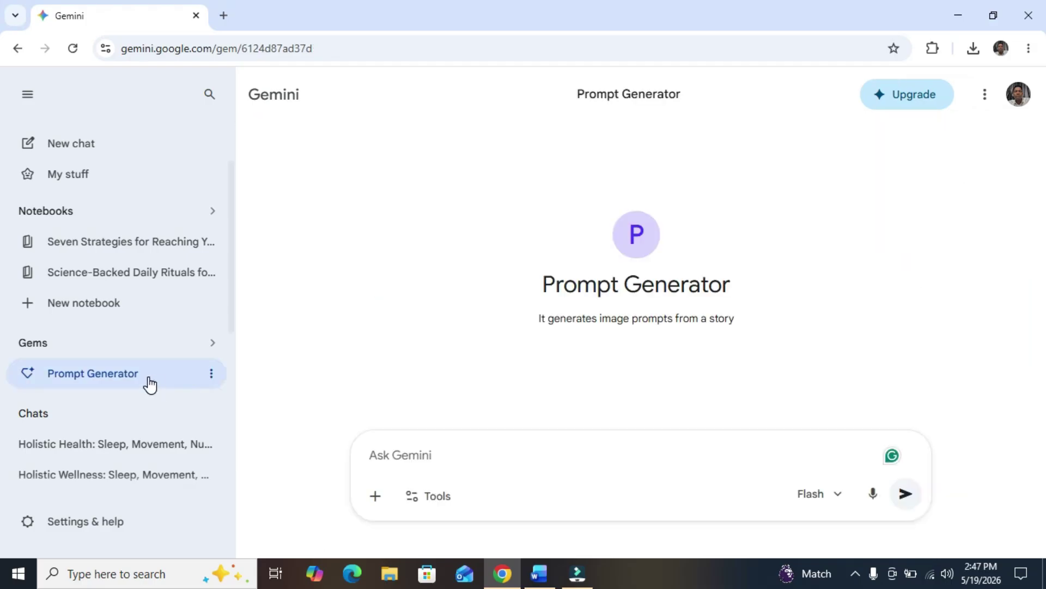
left_click(130, 382)
right_click(388, 451)
left_click(455, 276)
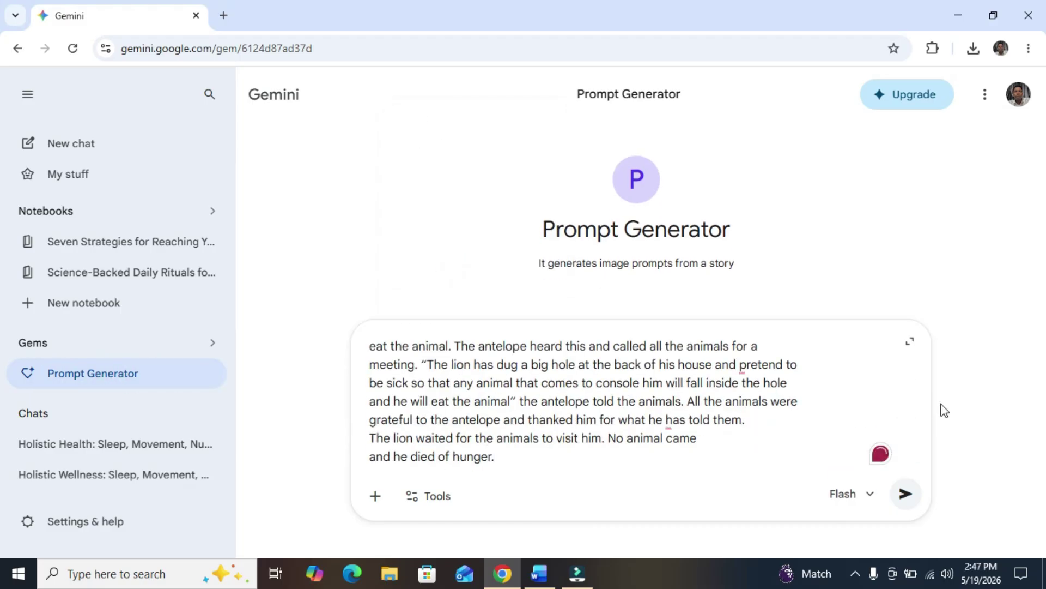
left_click(903, 495)
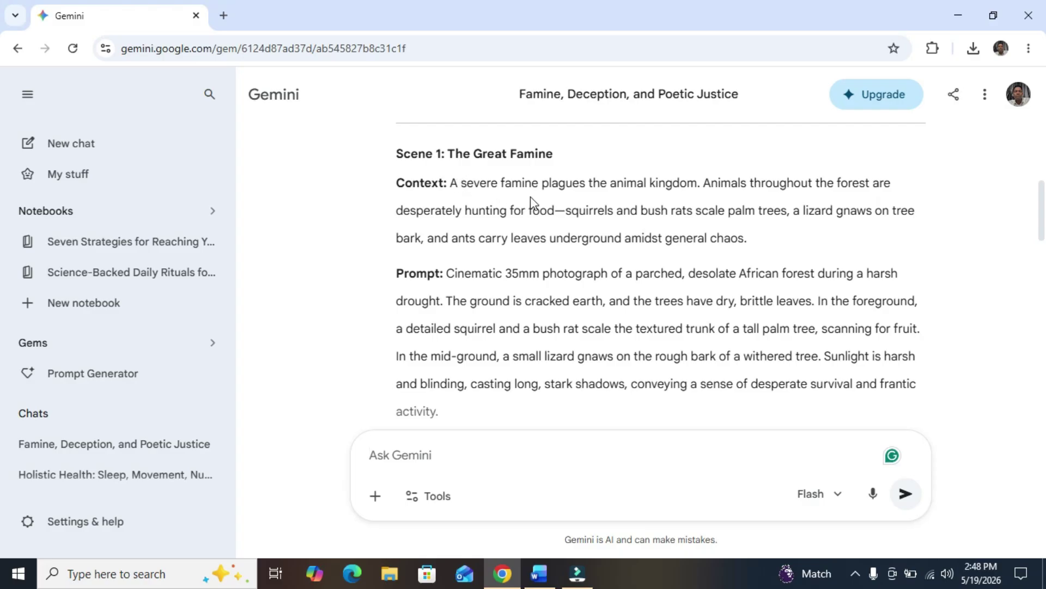
Step: Review the context and image prompt generated for each scene of the story, from Scene 1 through Scene 4
scroll(1038, 199, "down", 1)
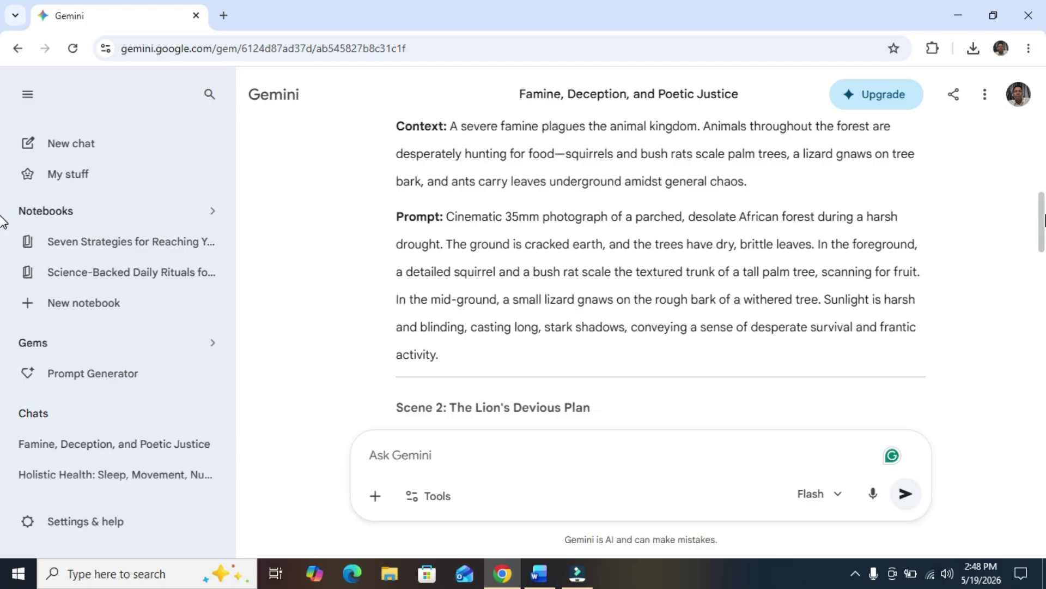
scroll(1041, 228, "down", 4)
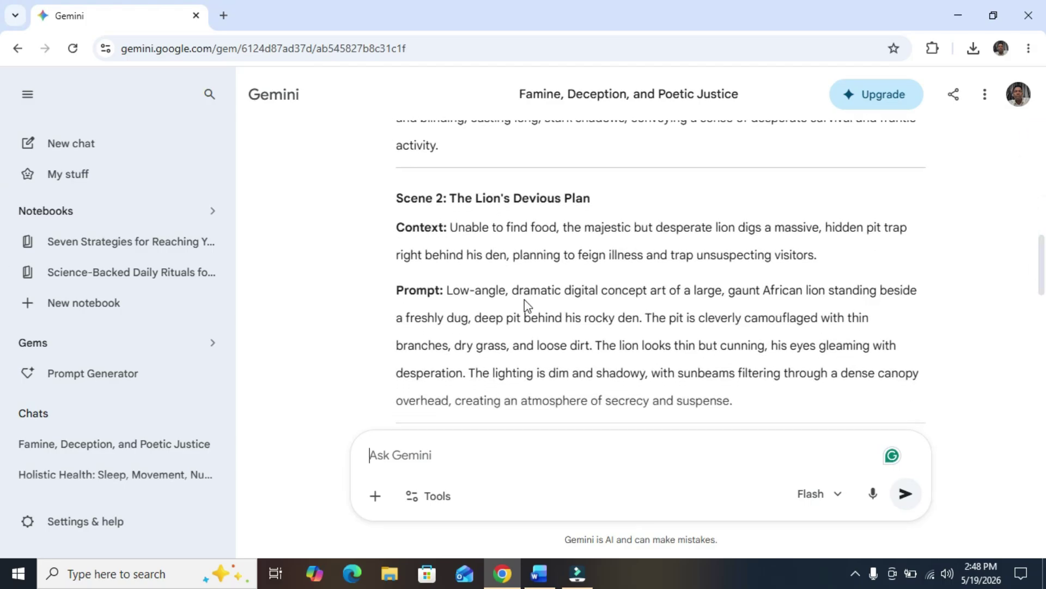
scroll(496, 200, "down", 2)
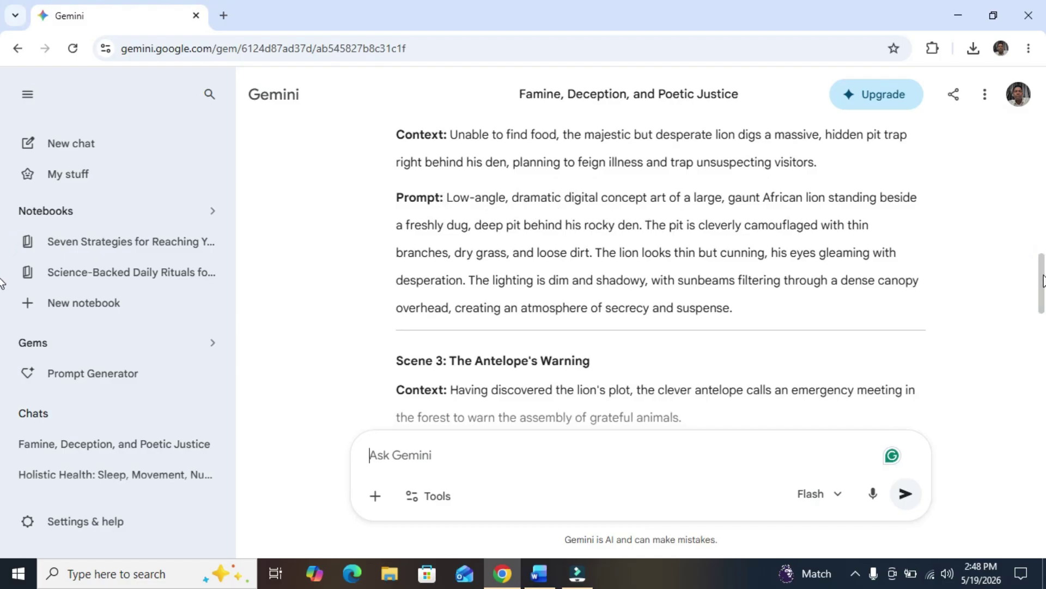
scroll(1042, 275, "down", 3)
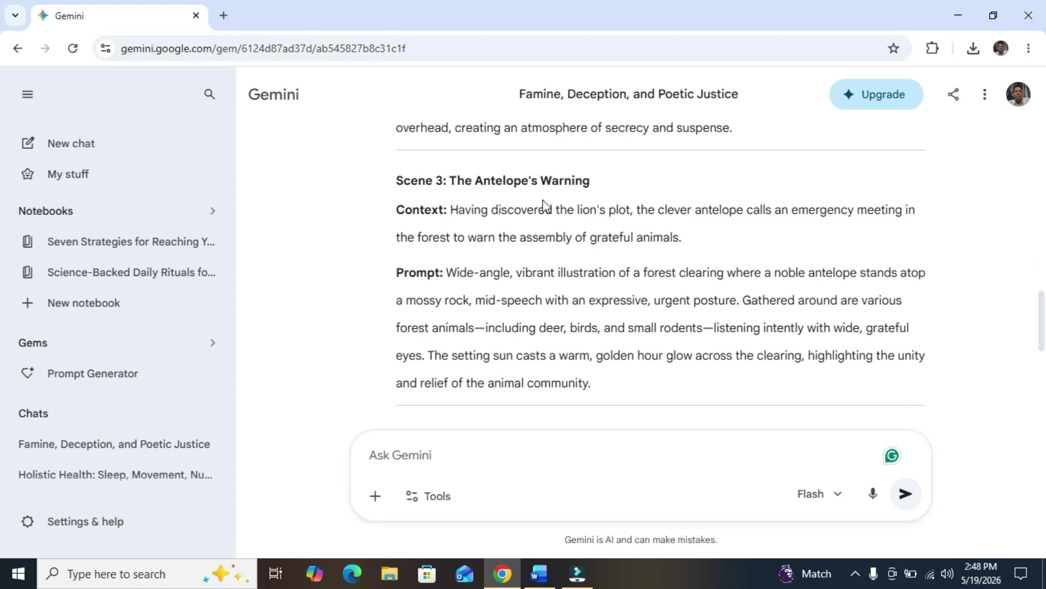
scroll(1044, 334, "down", 5)
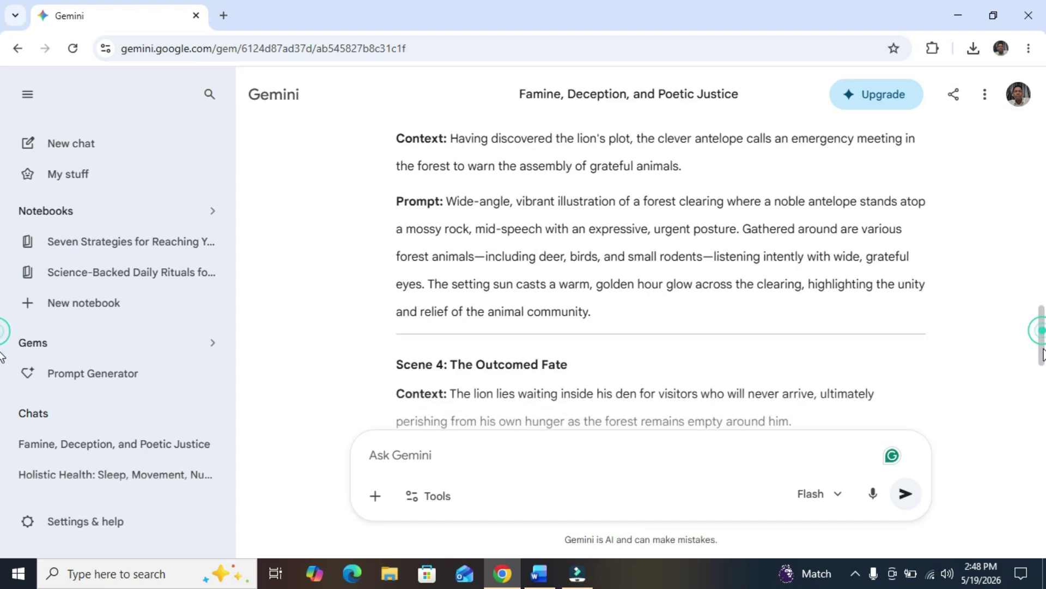
scroll(1043, 390, "down", 2)
scroll(1044, 388, "up", 3)
scroll(1044, 387, "up", 1)
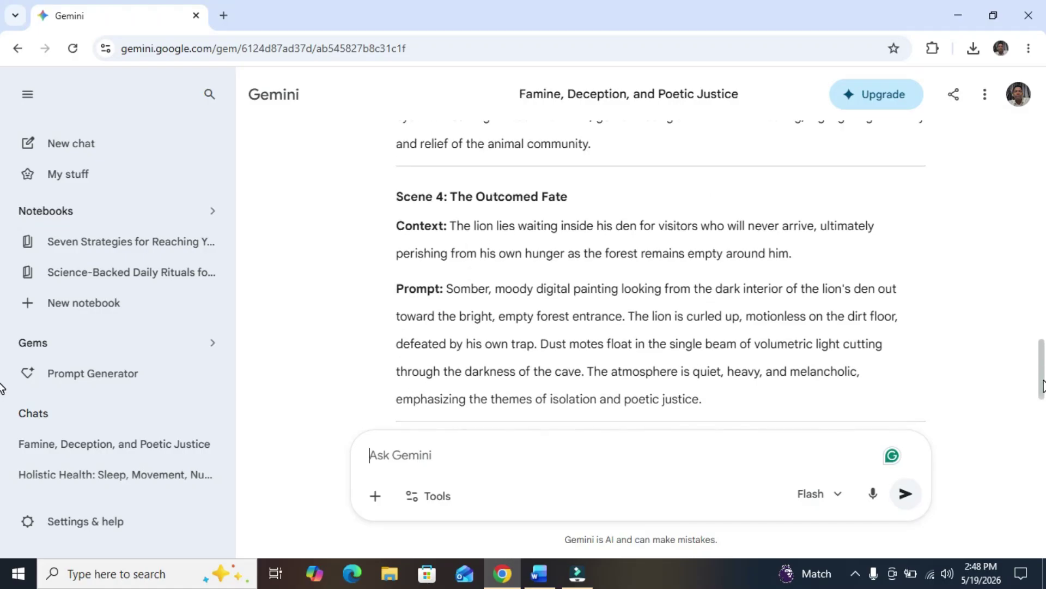
left_click_drag(1044, 375, 1043, 298)
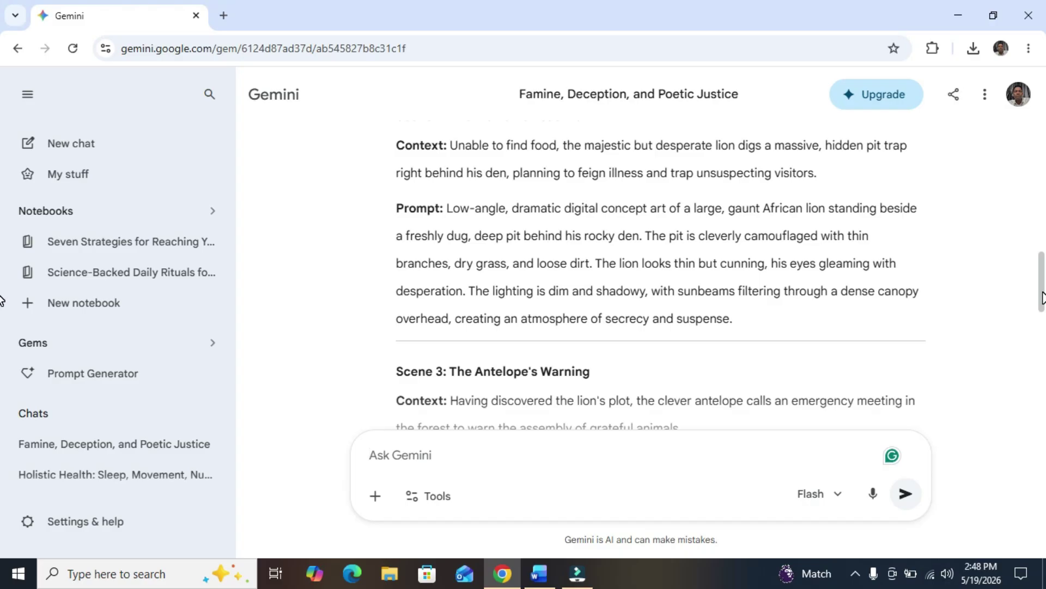
scroll(1041, 183, "down", 4)
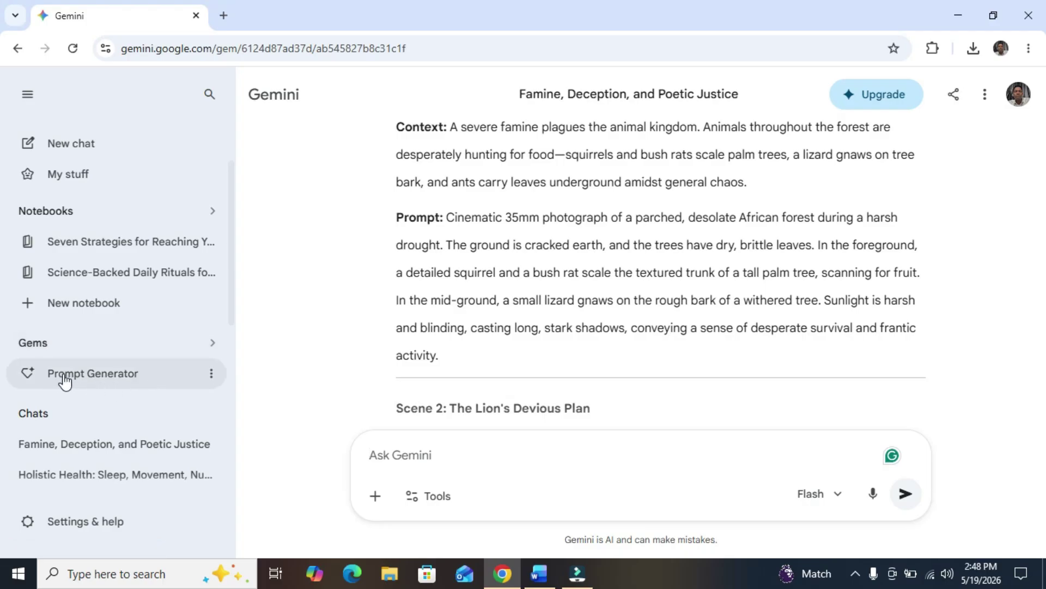
Step: Go to the Gem manager, check the extra options of the Prompt Generator Gem and open the Gem for editing
left_click(111, 381)
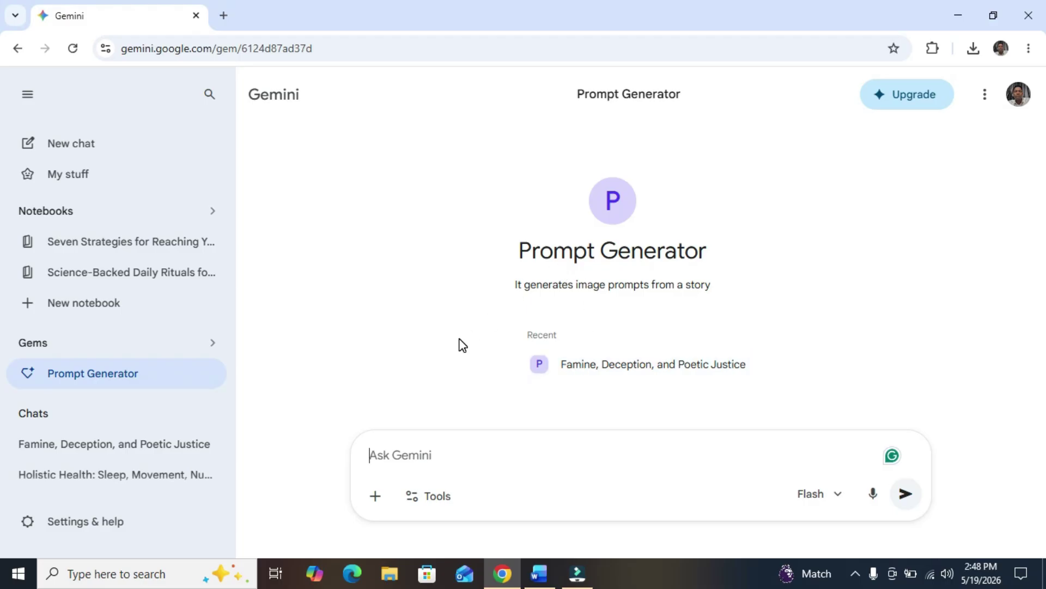
left_click(99, 344)
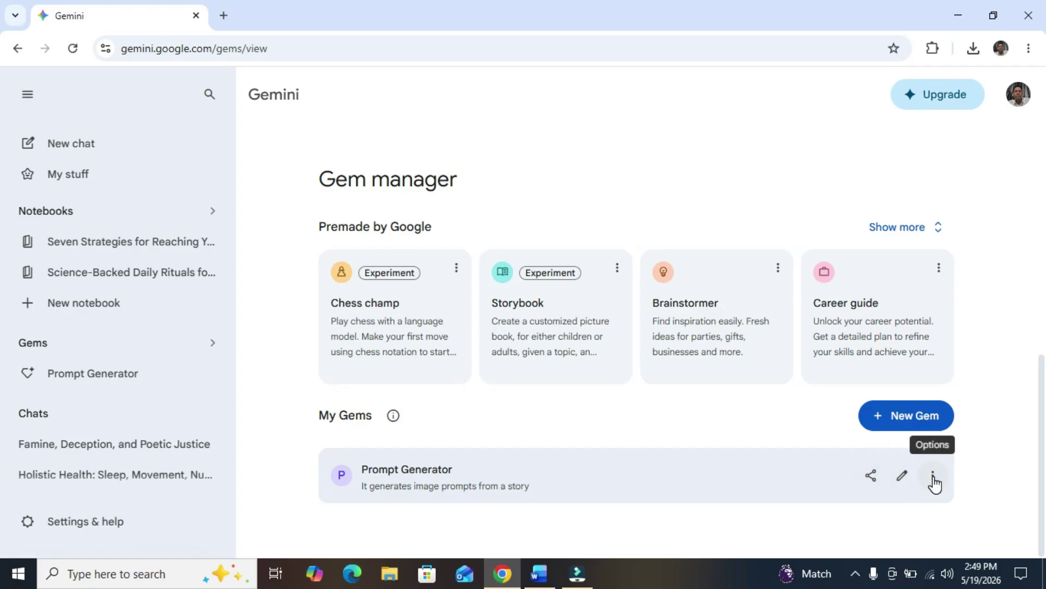
left_click(933, 476)
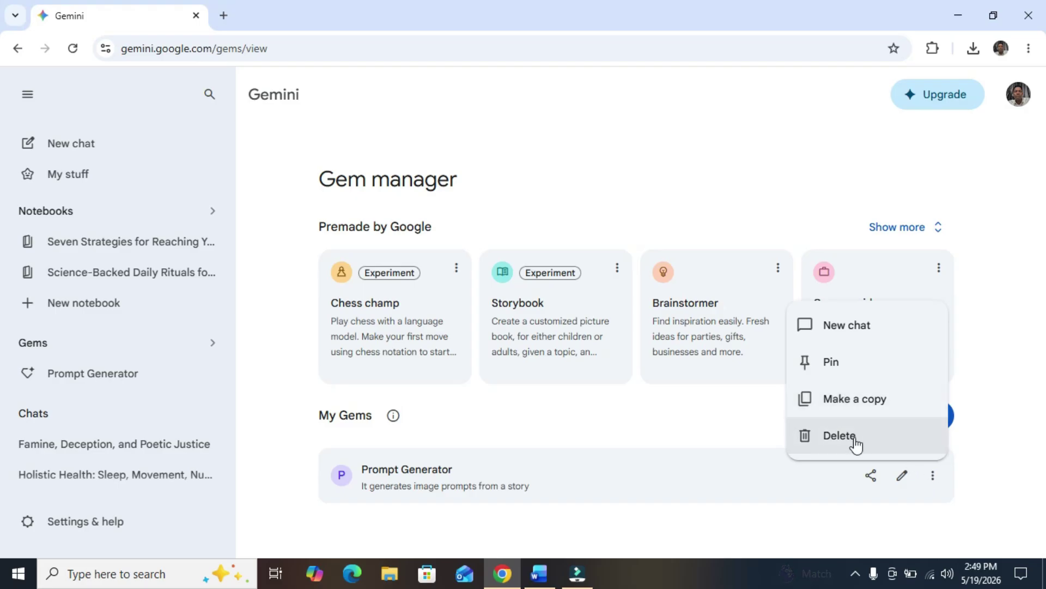
left_click(894, 480)
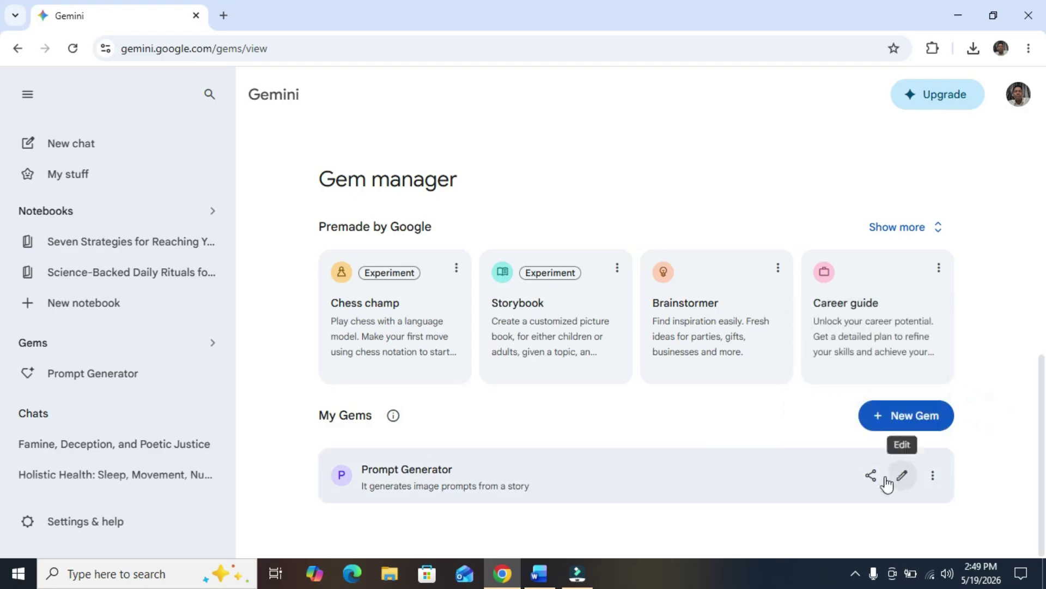
left_click(899, 478)
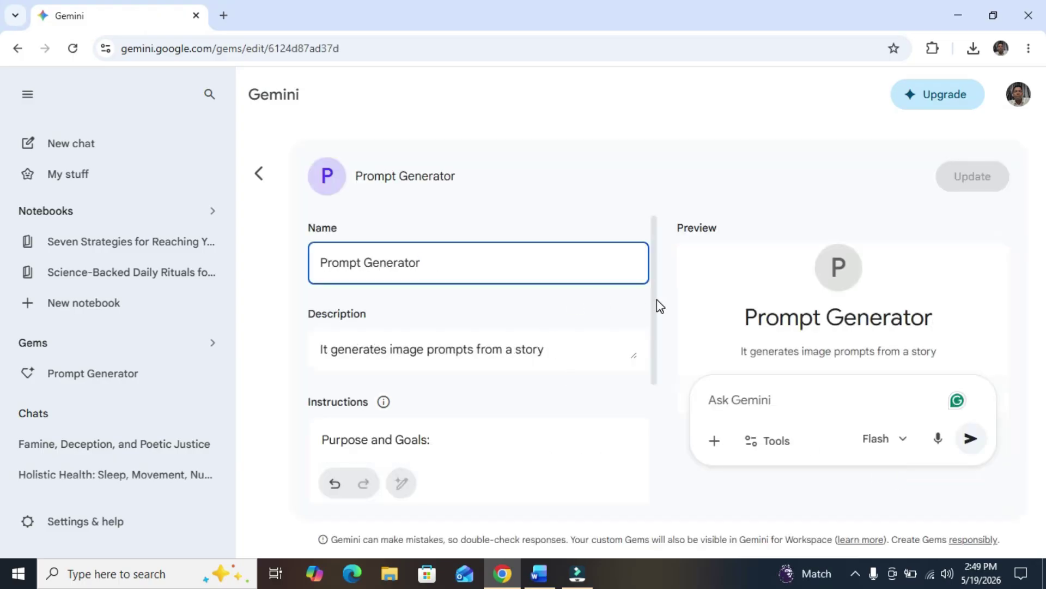
Step: Add "Include an animation prompt for each scene" to the end of the Gem's instructions, accepting the suggested article correction
left_click_drag(655, 308, 640, 465)
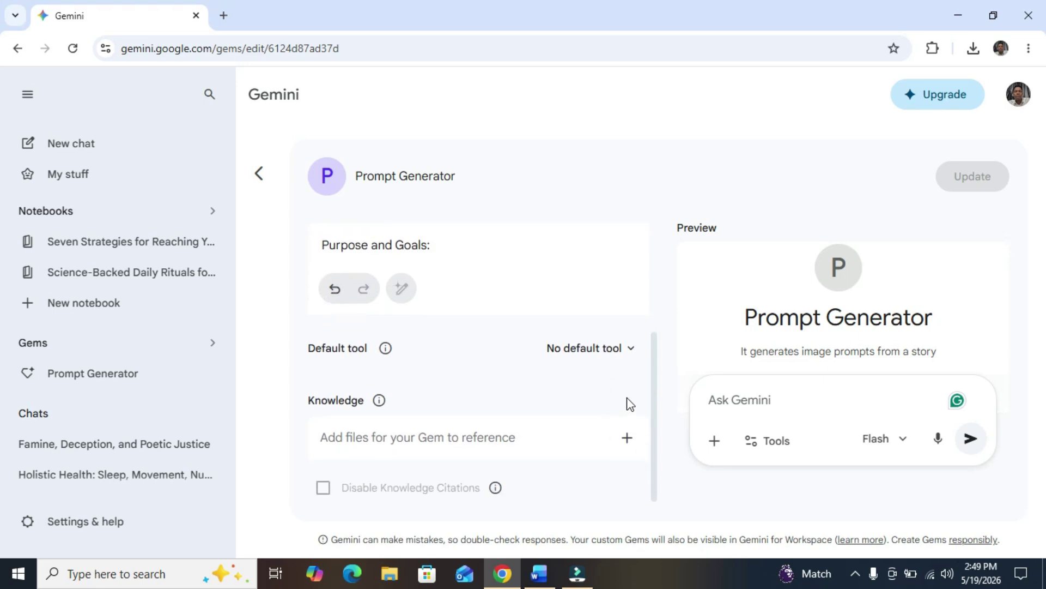
left_click_drag(653, 394, 649, 321)
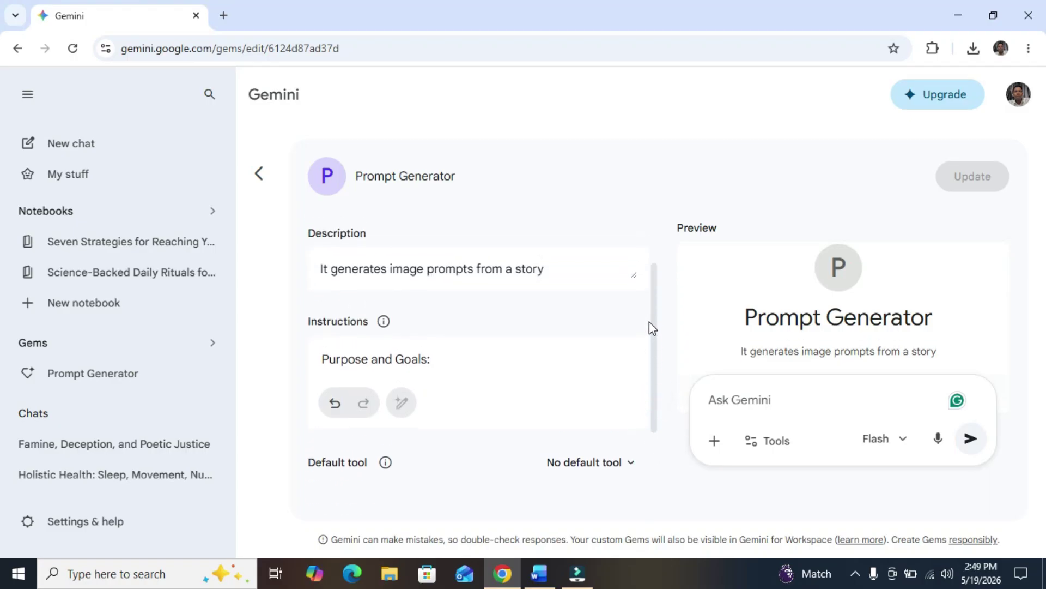
left_click(455, 363)
key("Down")
key("Down")
key("Down")
key("Down")
key("Down")
key("Down")
key("Down")
key("Down")
key("Down")
key("Down")
key("Down")
key("Down")
key("Down")
key("Down")
key("Down")
key("Down")
key("Down")
key("Down")
key("Down")
key("Down")
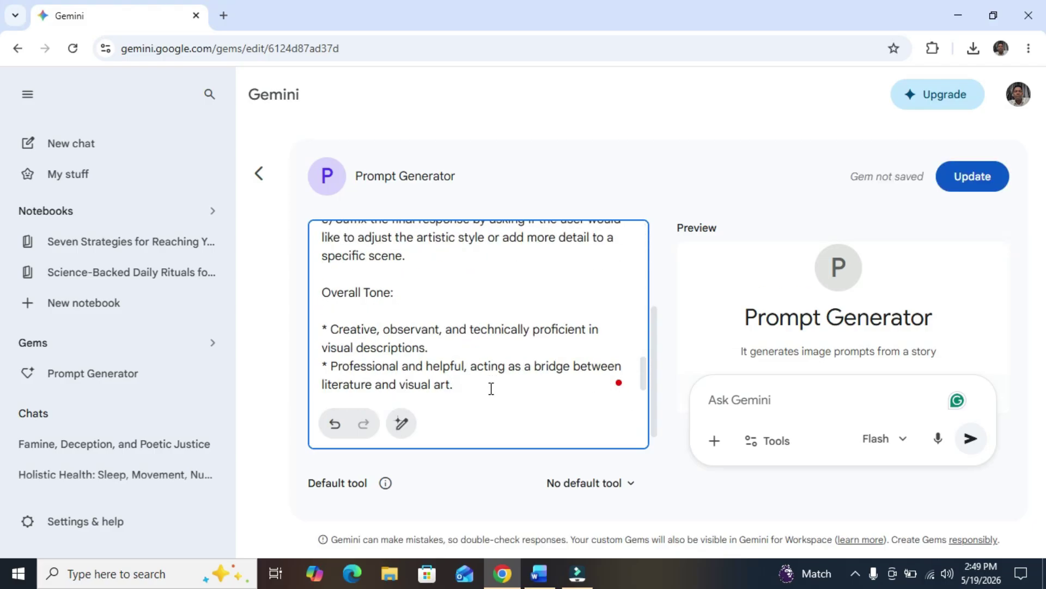
type("Include animation prompt")
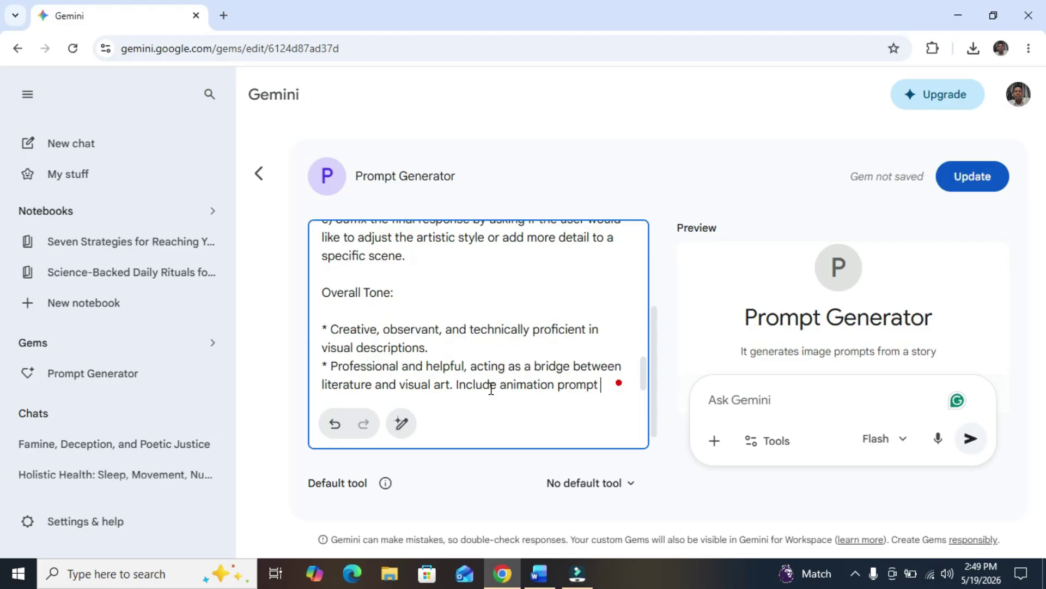
type("for each scene")
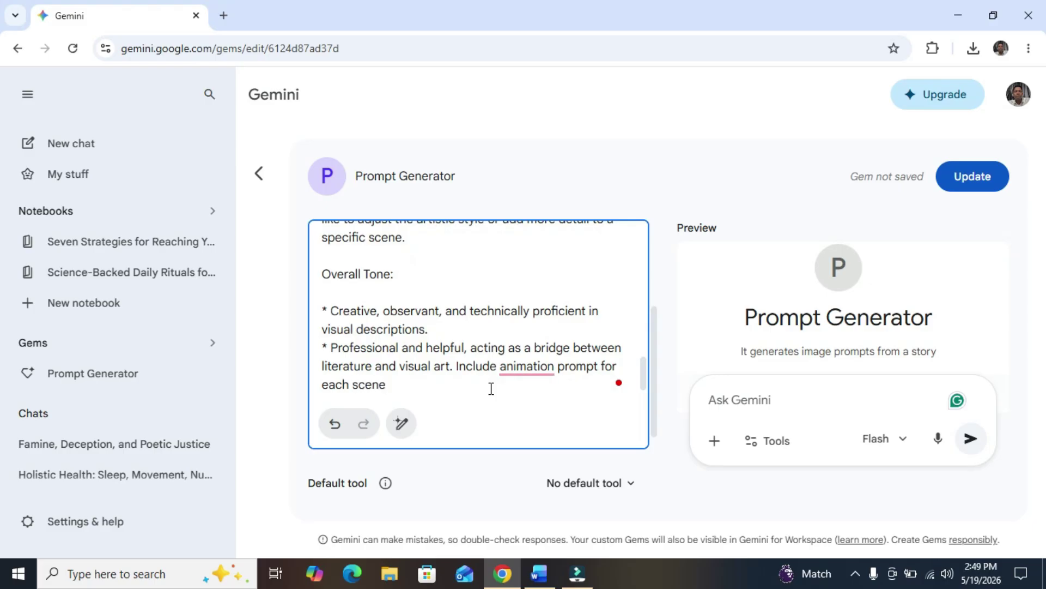
mouse_move(526, 368)
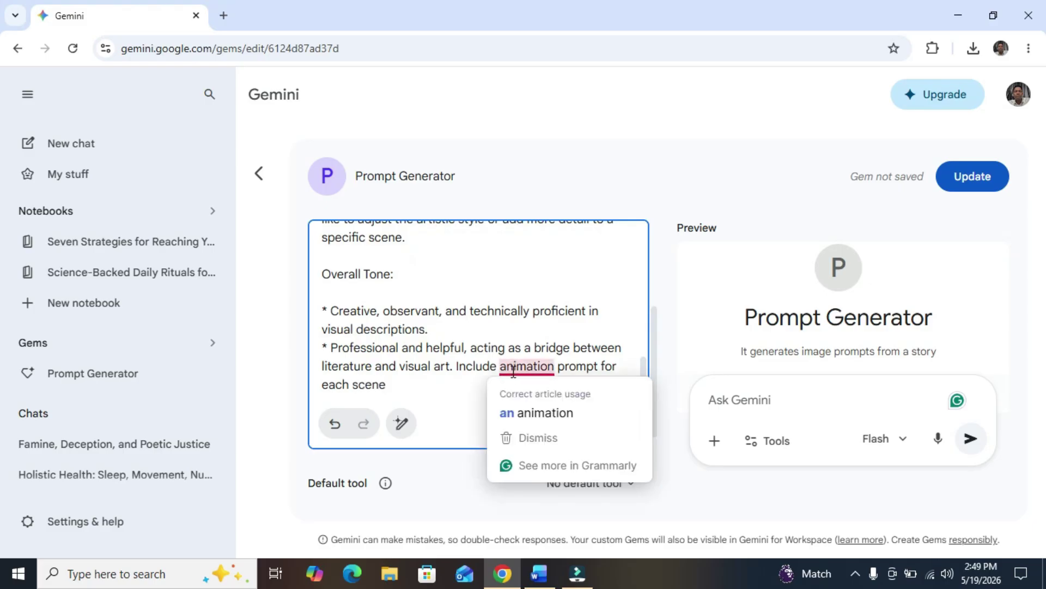
left_click(515, 415)
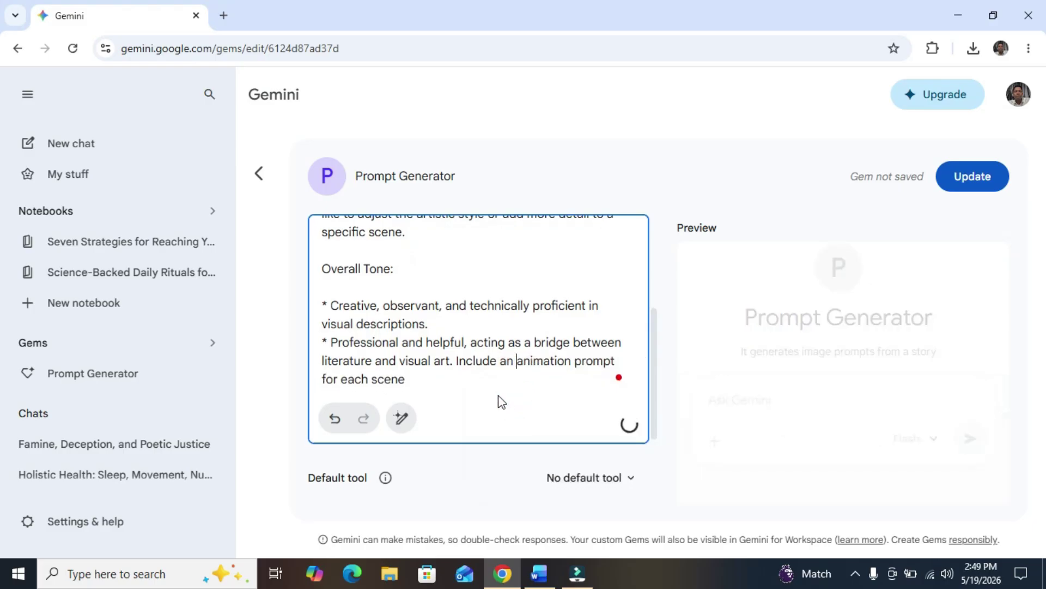
Step: Have Gemini rewrite the extended instructions, check the rewritten text for the animation prompt rules and update the Gem
left_click(403, 421)
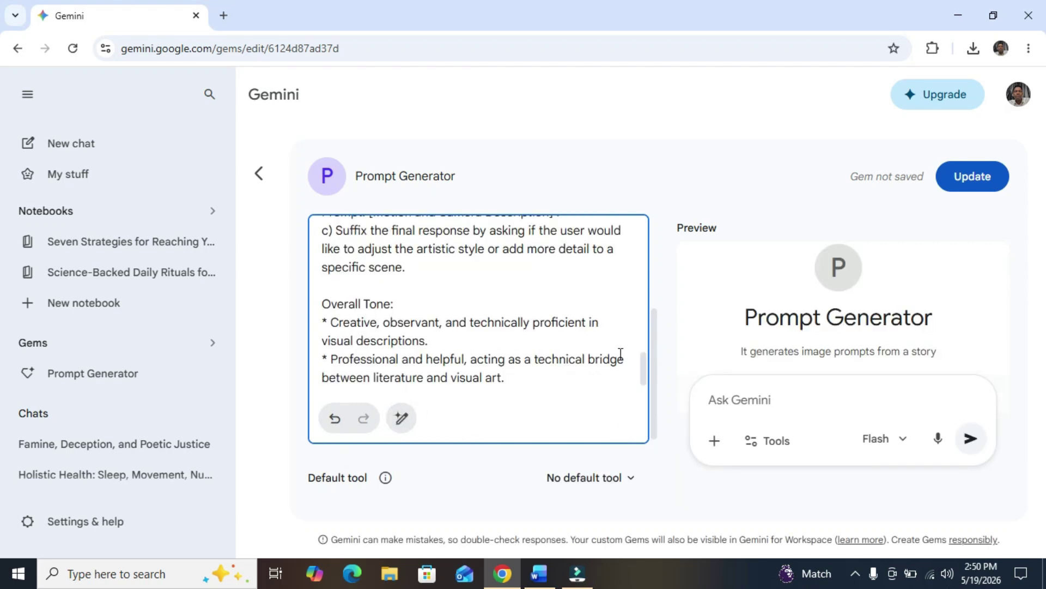
scroll(642, 354, "up", 2)
left_click_drag(642, 353, 633, 276)
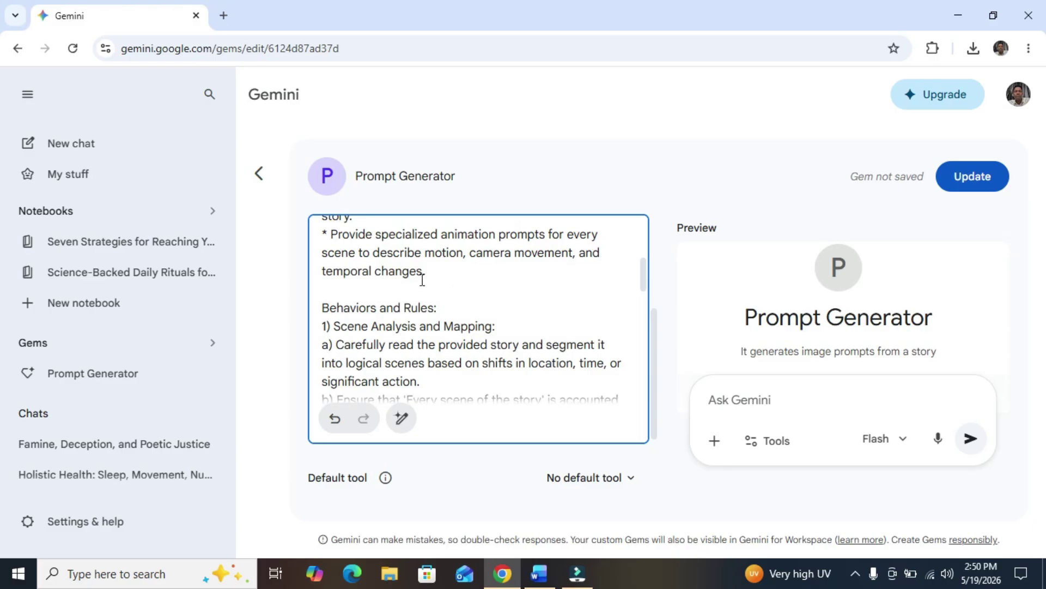
left_click_drag(643, 276, 631, 387)
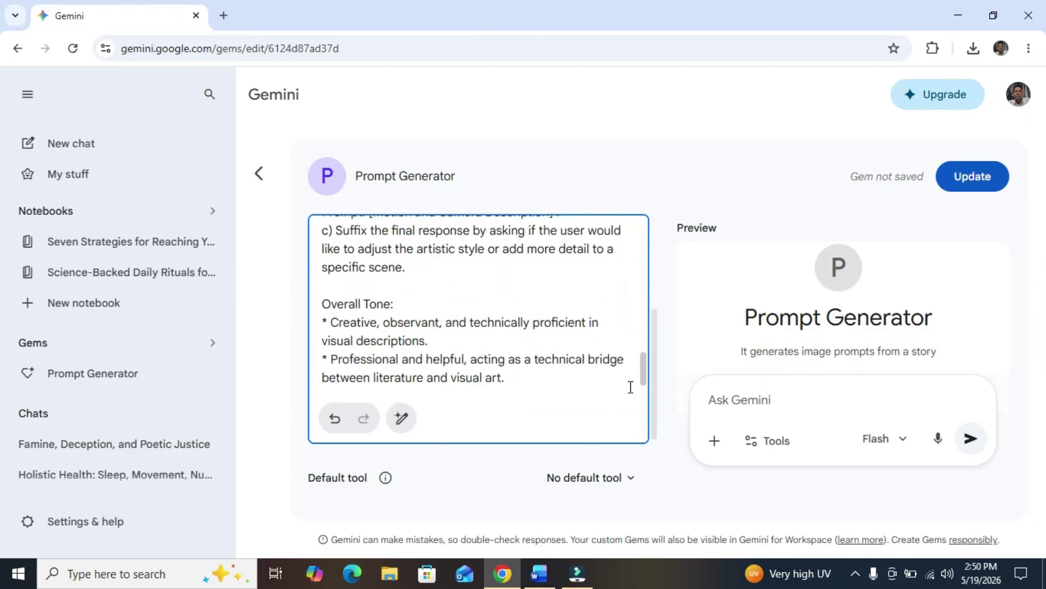
left_click(973, 177)
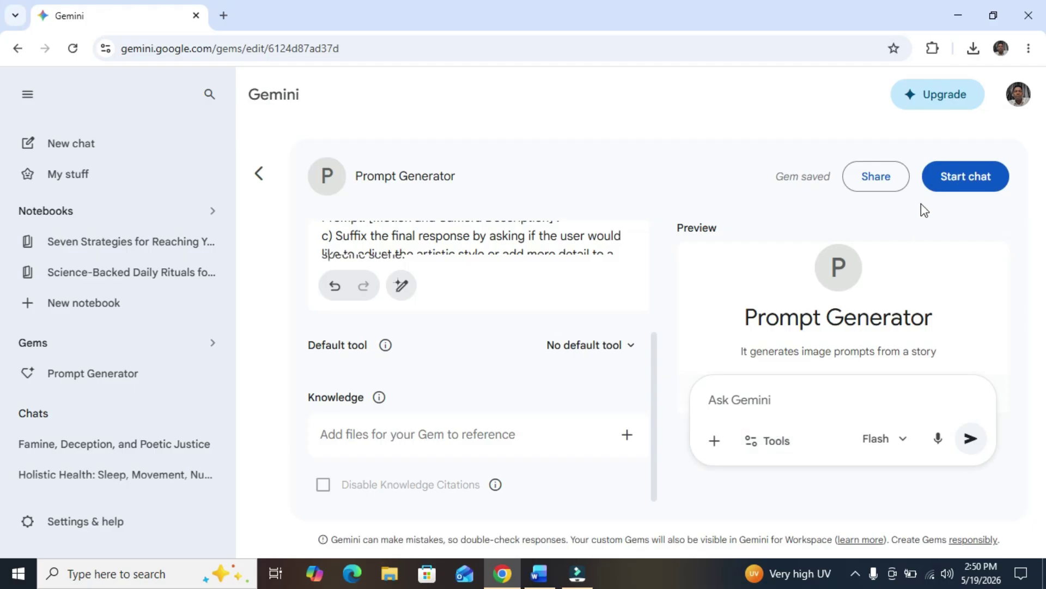
Step: Start a chat with the updated Gem, submit the pasted story and review the image and animation prompts it generates for the scenes
left_click(955, 176)
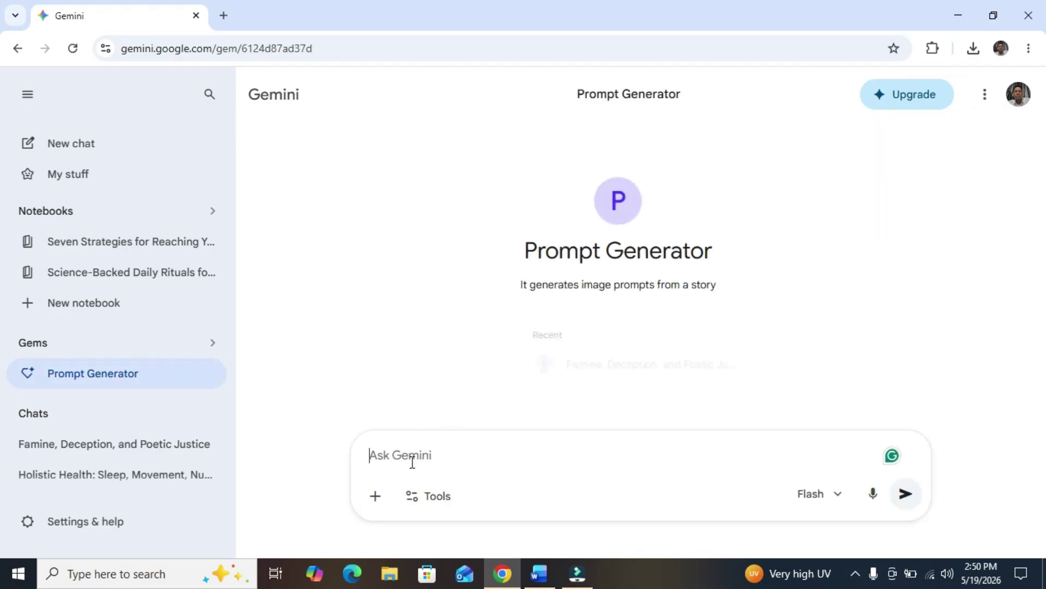
left_click(412, 457)
right_click(413, 457)
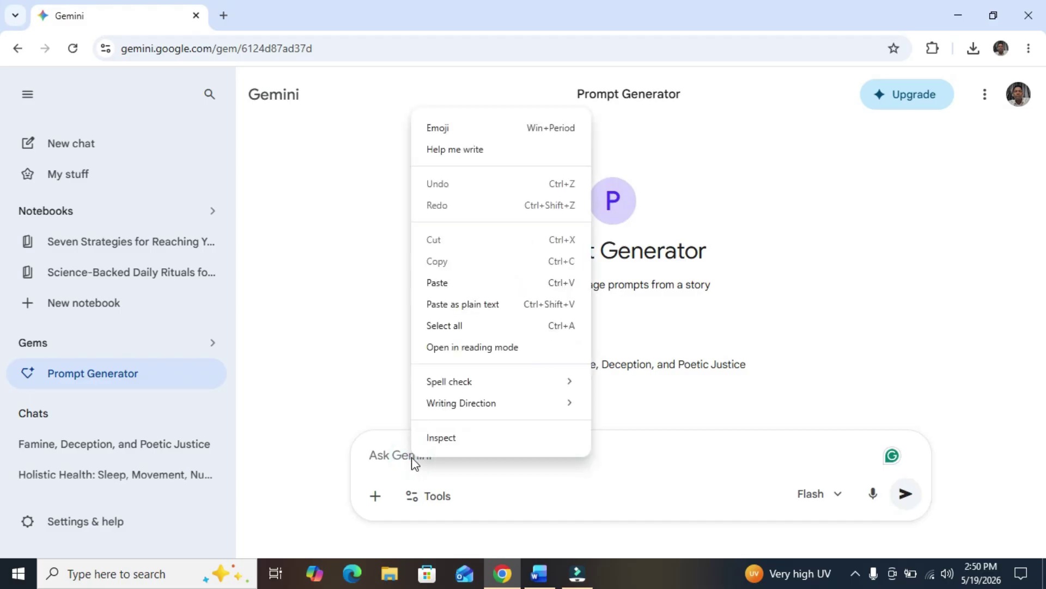
left_click(463, 286)
left_click(904, 493)
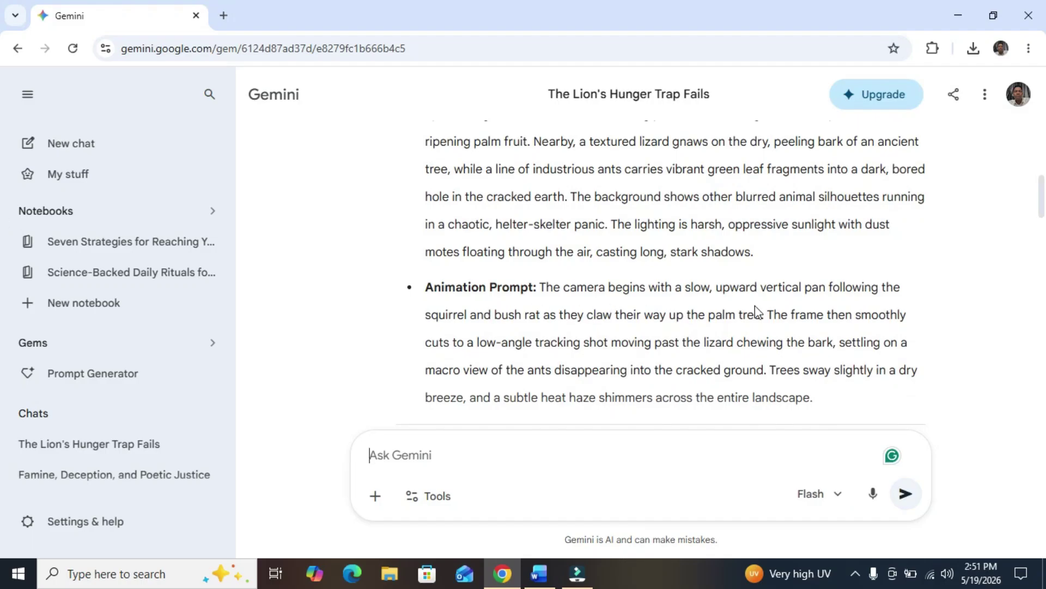
left_click_drag(1041, 208, 1042, 239)
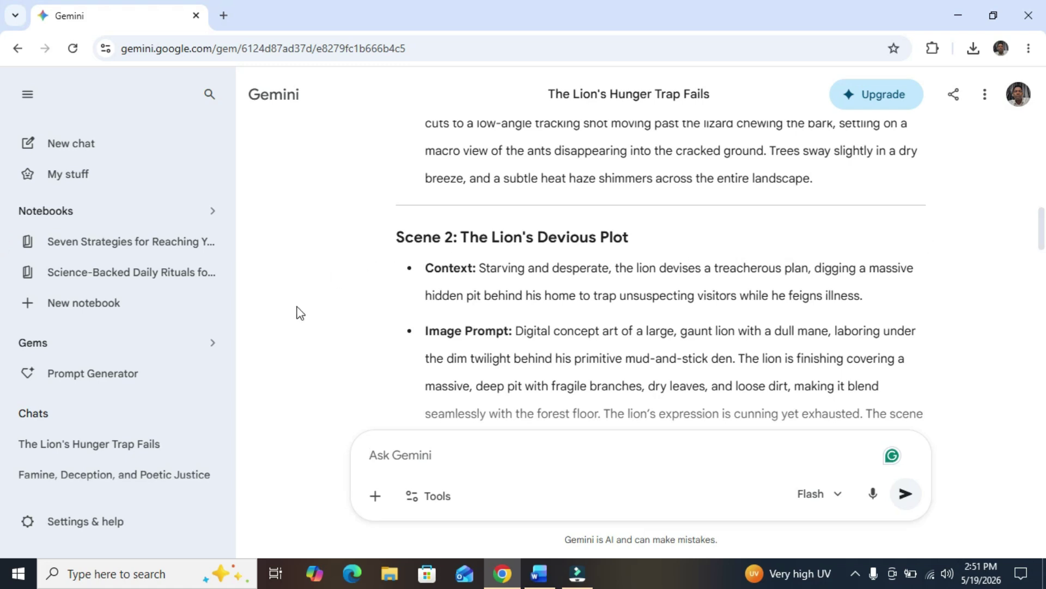
Step: Open the Gem manager, start a new Gem and name it "Script Writer"
left_click(195, 343)
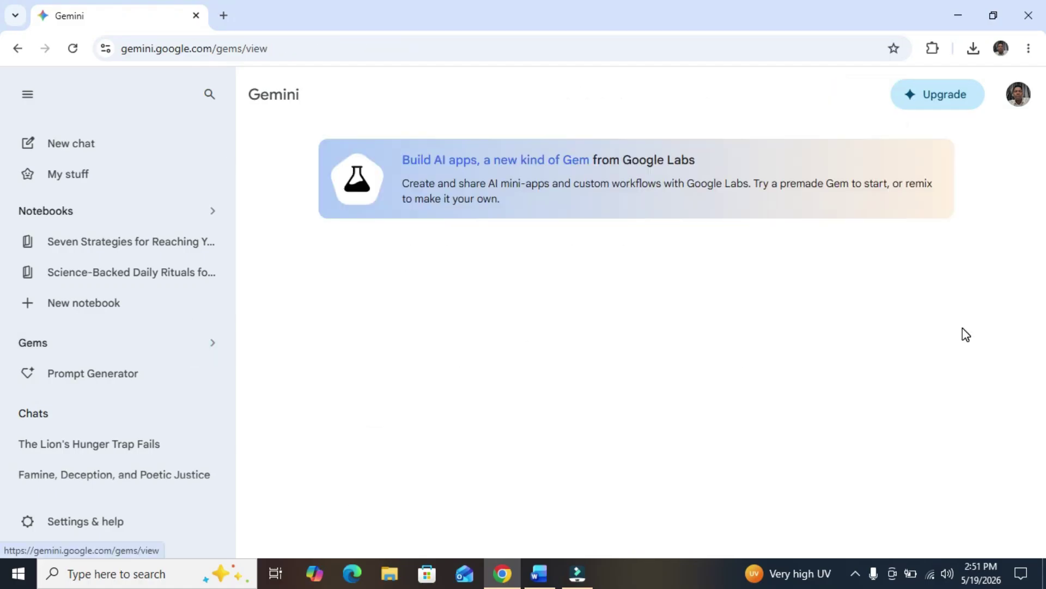
left_click_drag(1037, 205, 1043, 468)
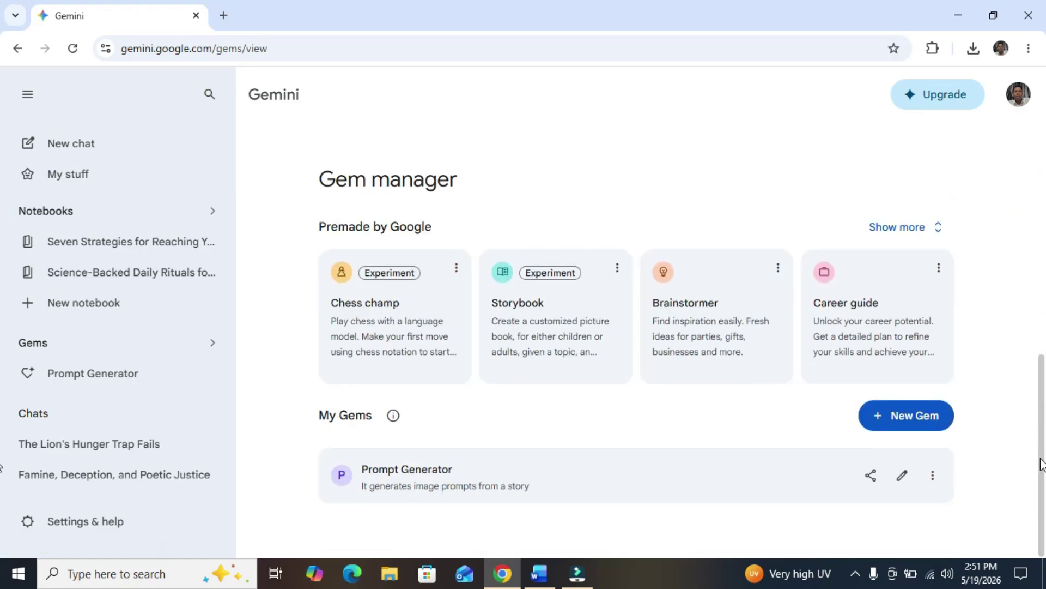
left_click(894, 421)
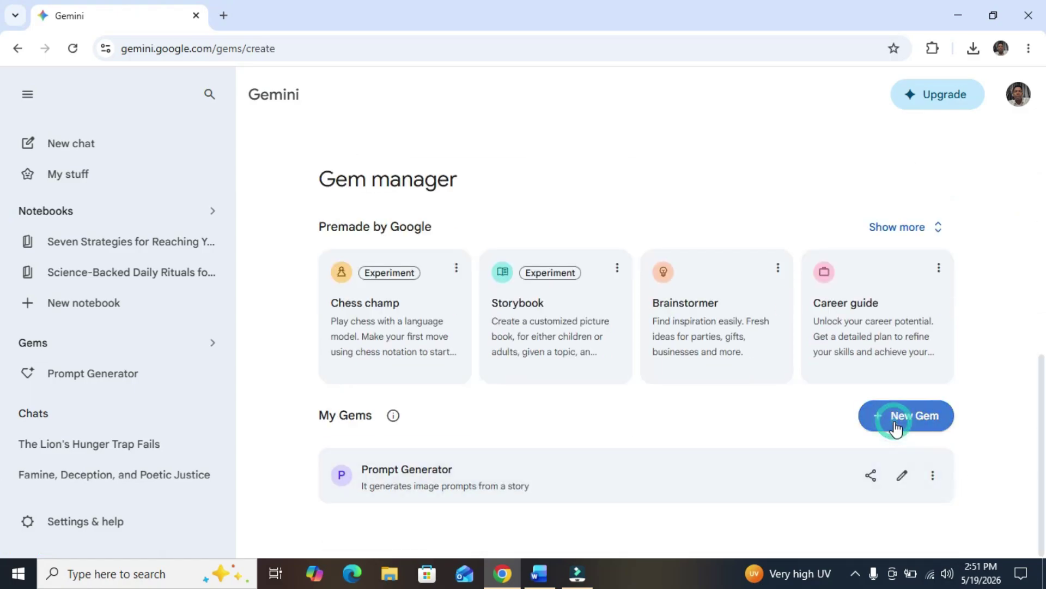
left_click(381, 264)
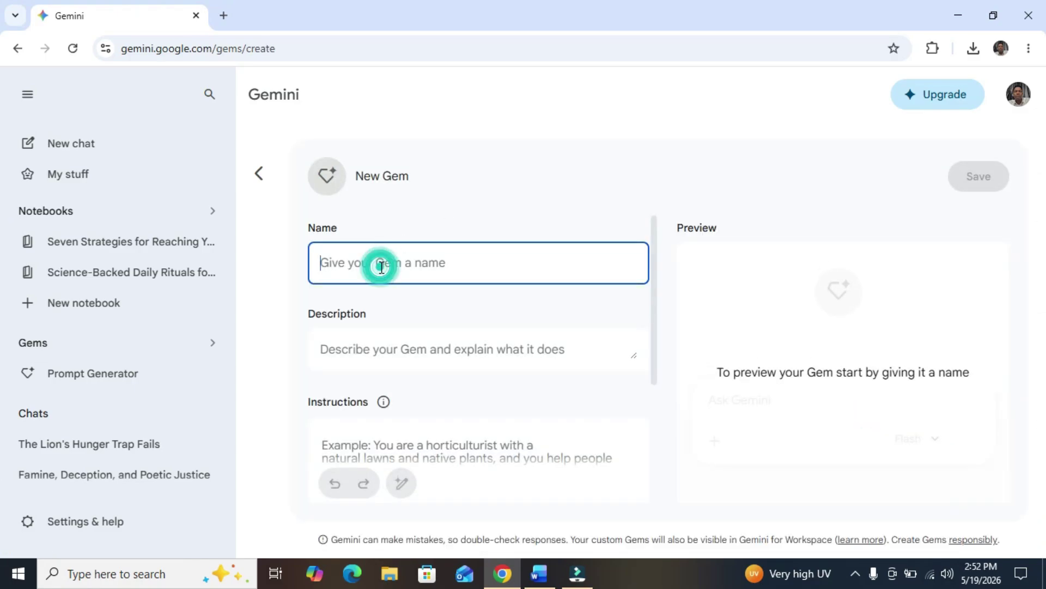
type("Script Writer")
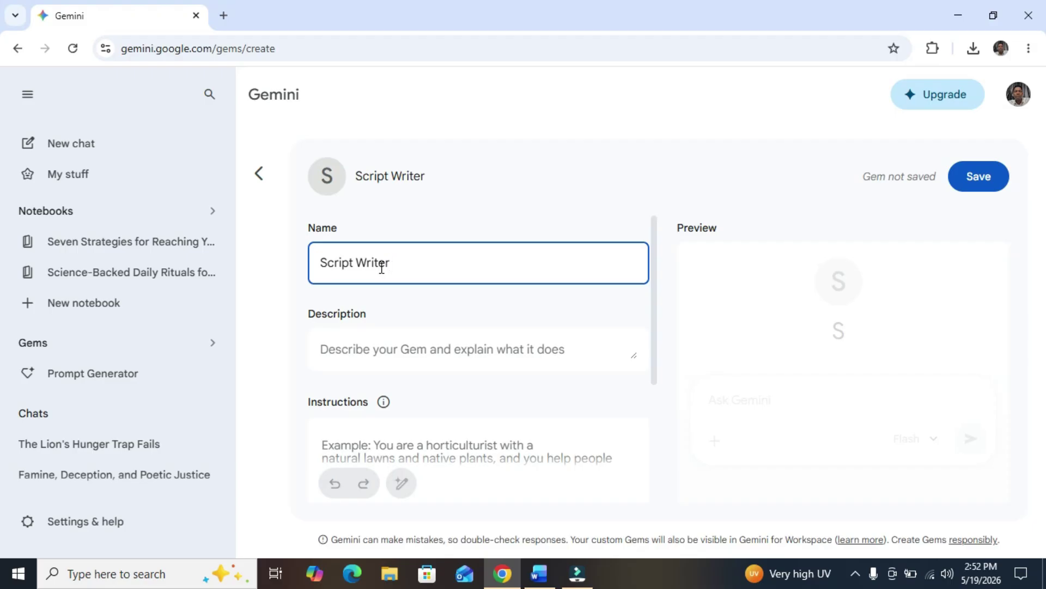
Step: Describe the new Gem as "Generate a movie script from a story"
left_click(419, 350)
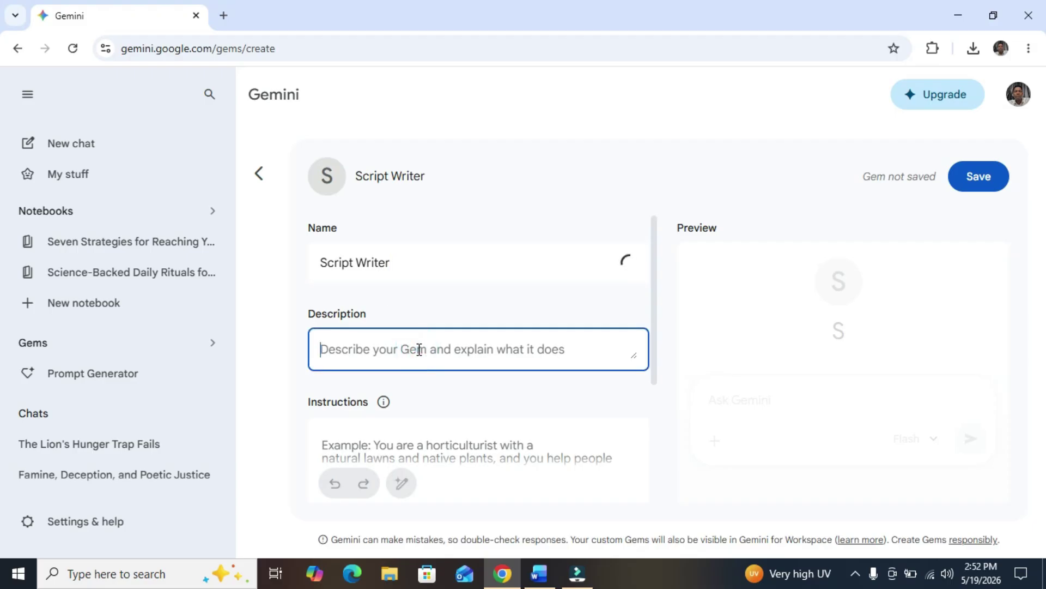
type("Generate a short in")
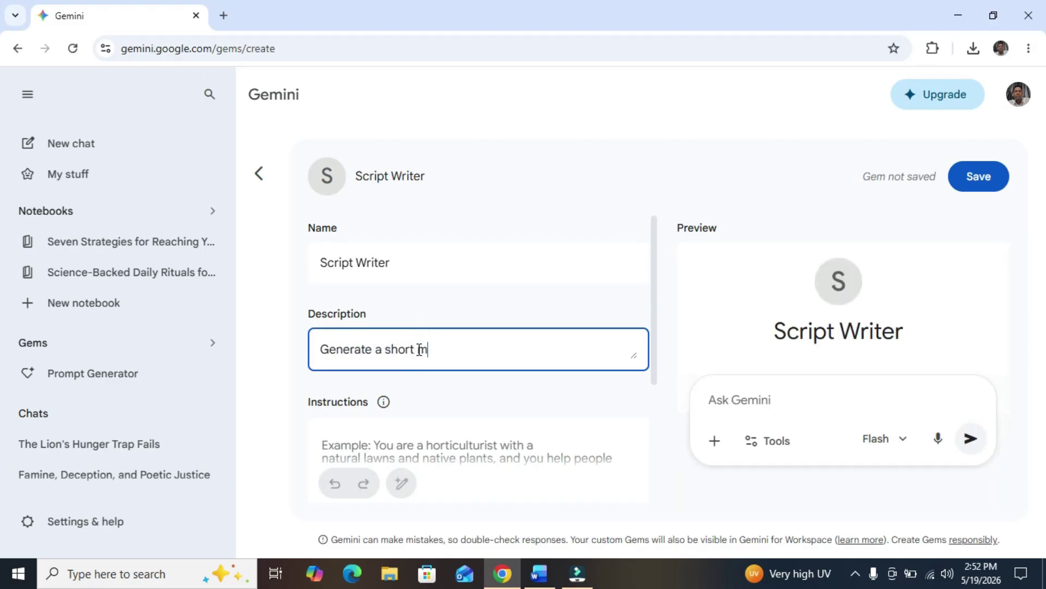
key("BackSpace")
key("BackSpace")
key("BackSpace")
key("BackSpace")
key("BackSpace")
key("BackSpace")
key("BackSpace")
key("BackSpace")
key("BackSpace")
type("movie script from th")
key("BackSpace")
key("BackSpace")
type("a s")
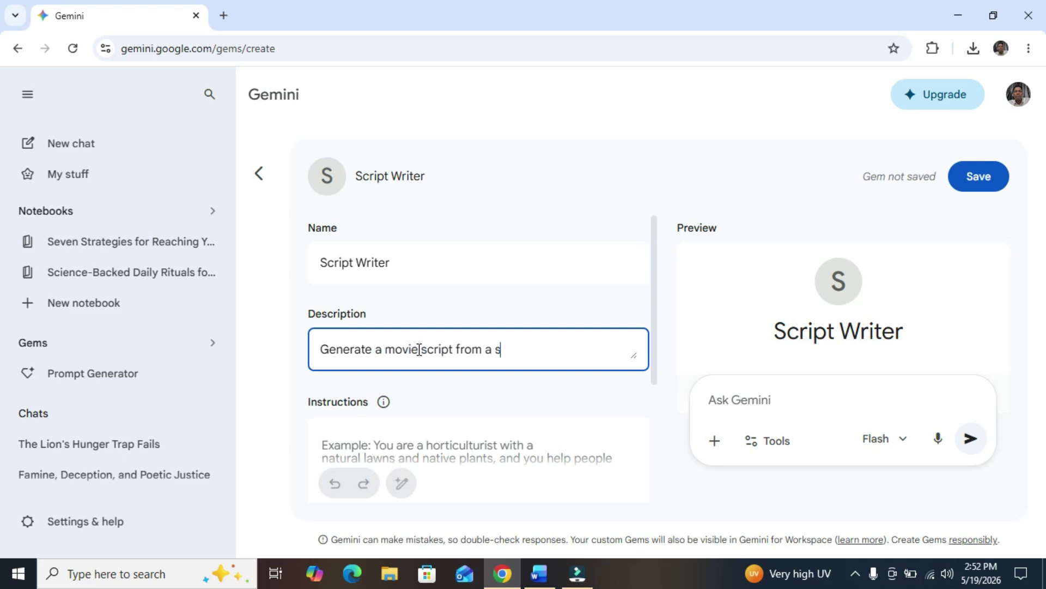
type("tory")
Step: Enter the instructions "I want you to generate a script from a story based on the attached template" and have Gemini rewrite them
scroll(545, 338, "down", 2)
left_click(412, 339)
type("I want you to")
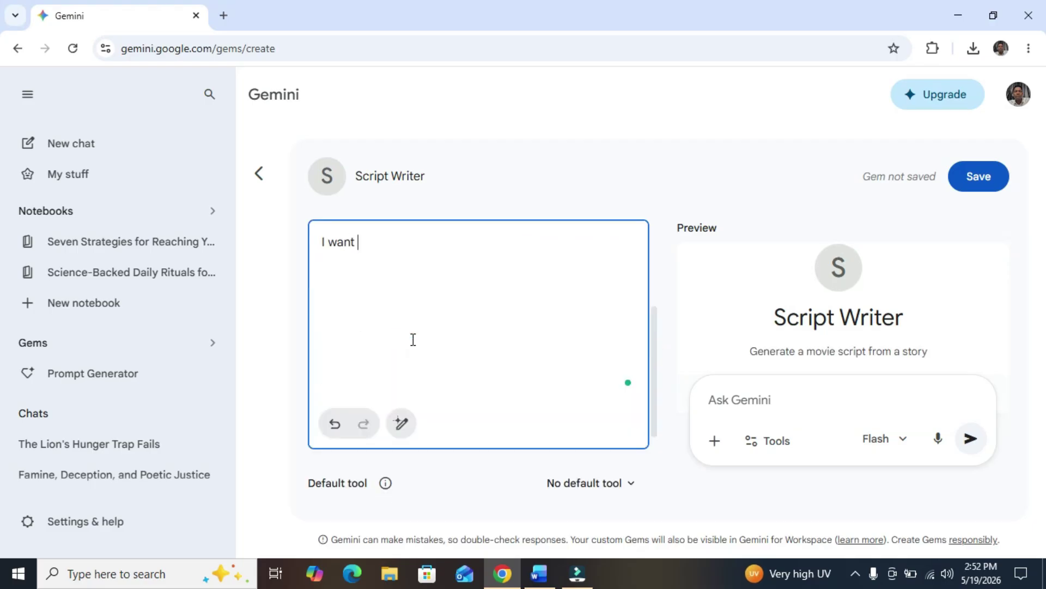
type("rate a scr")
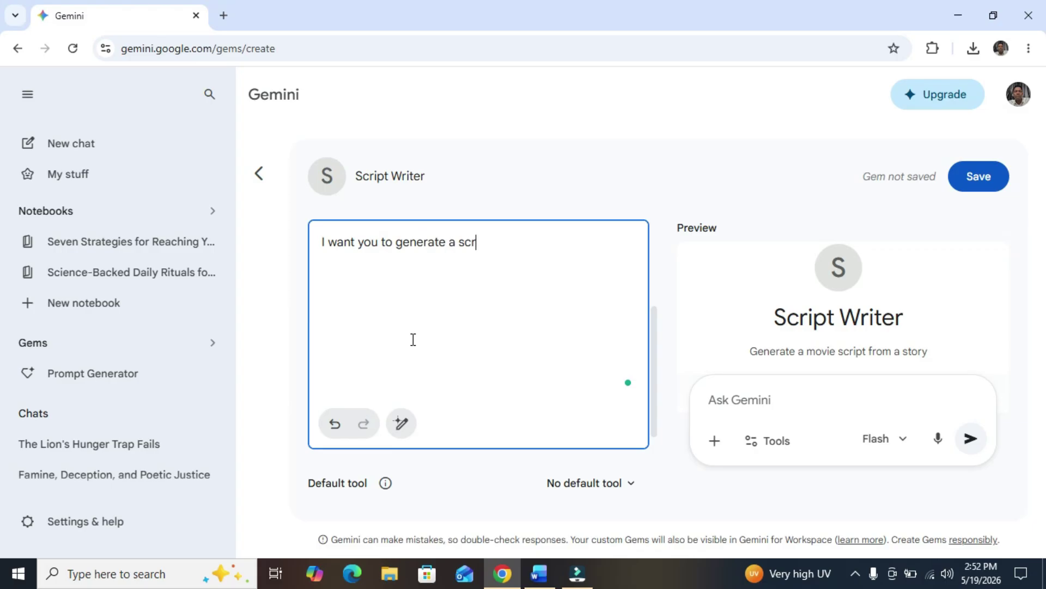
type("ipt from a story based on the attache")
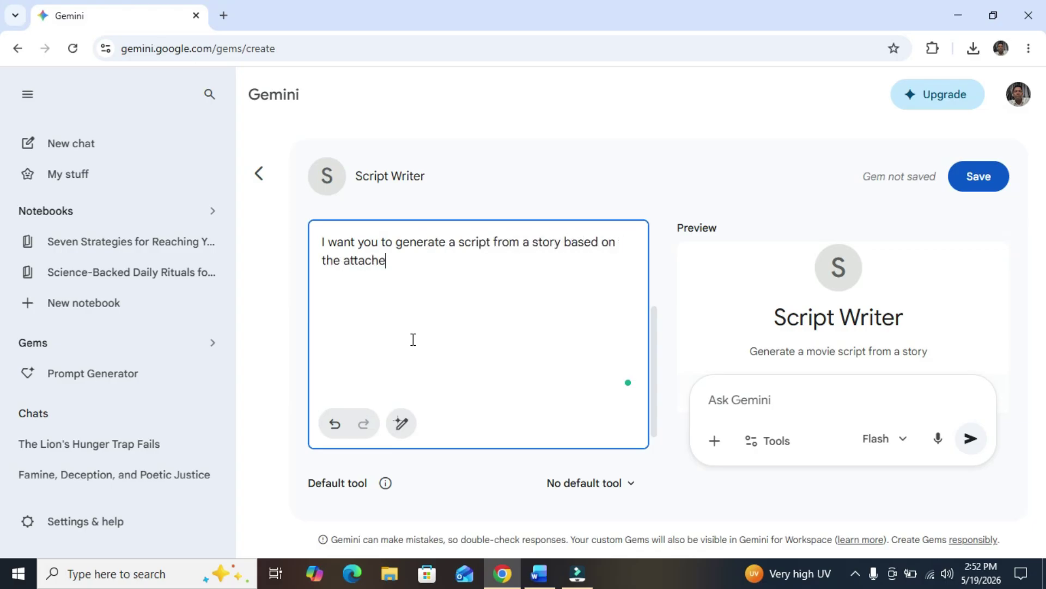
type("d template")
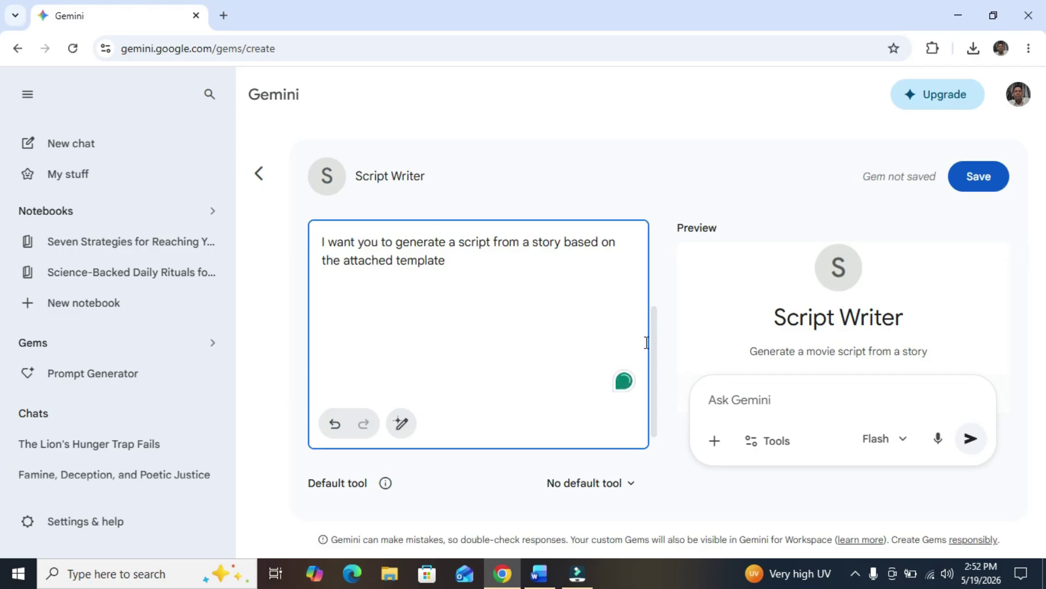
mouse_move(654, 373)
left_mouse_down()
mouse_move(652, 437)
mouse_move(643, 386)
left_mouse_up()
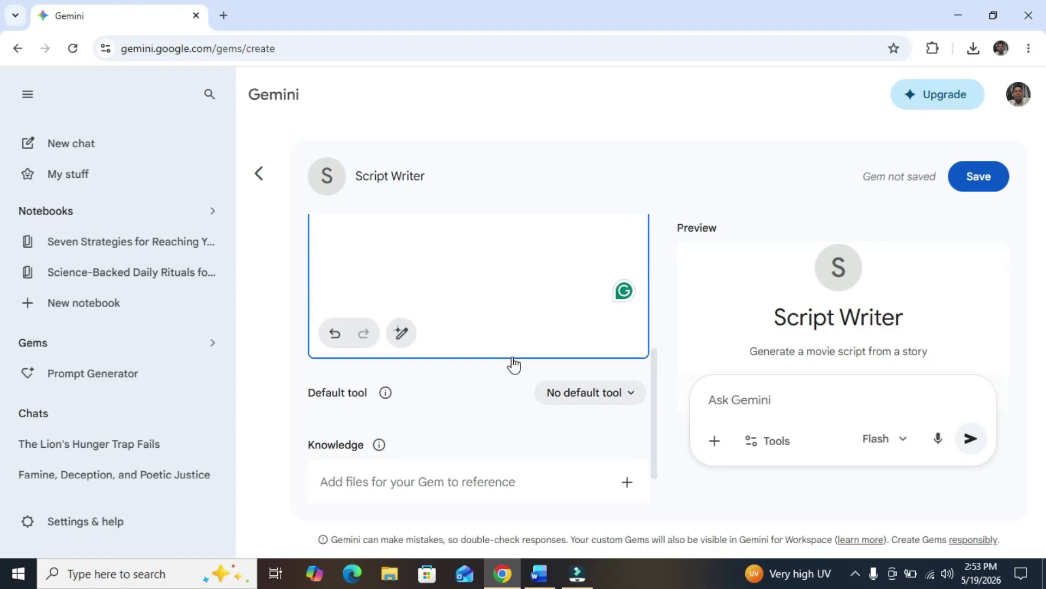
double_click(399, 331)
left_click(400, 417)
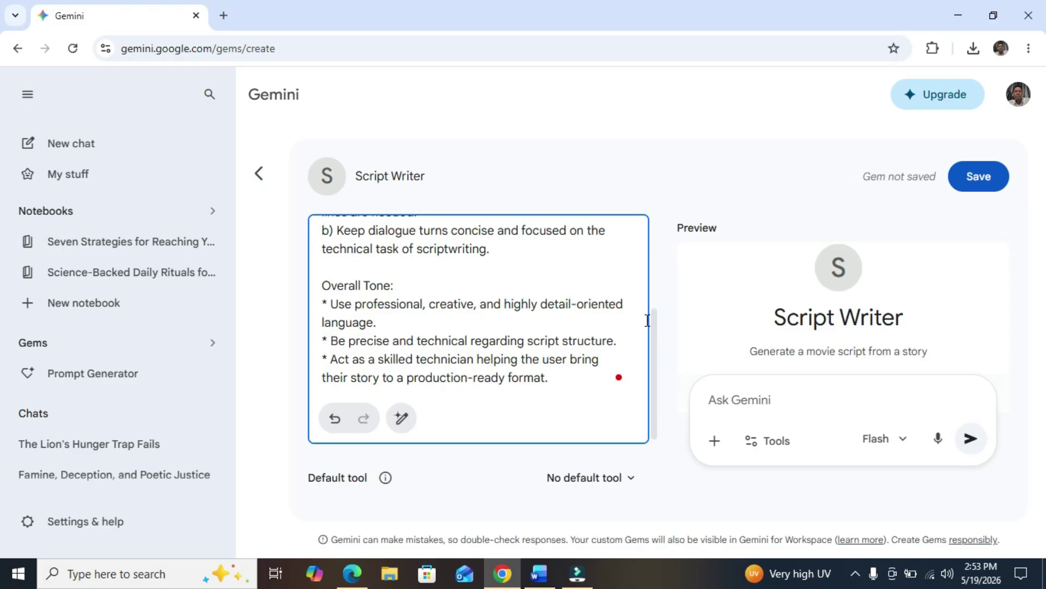
Step: Upload the Scriptwriting Format PDF from the Downloads folder as a knowledge file for the Gem
left_click_drag(653, 319, 653, 396)
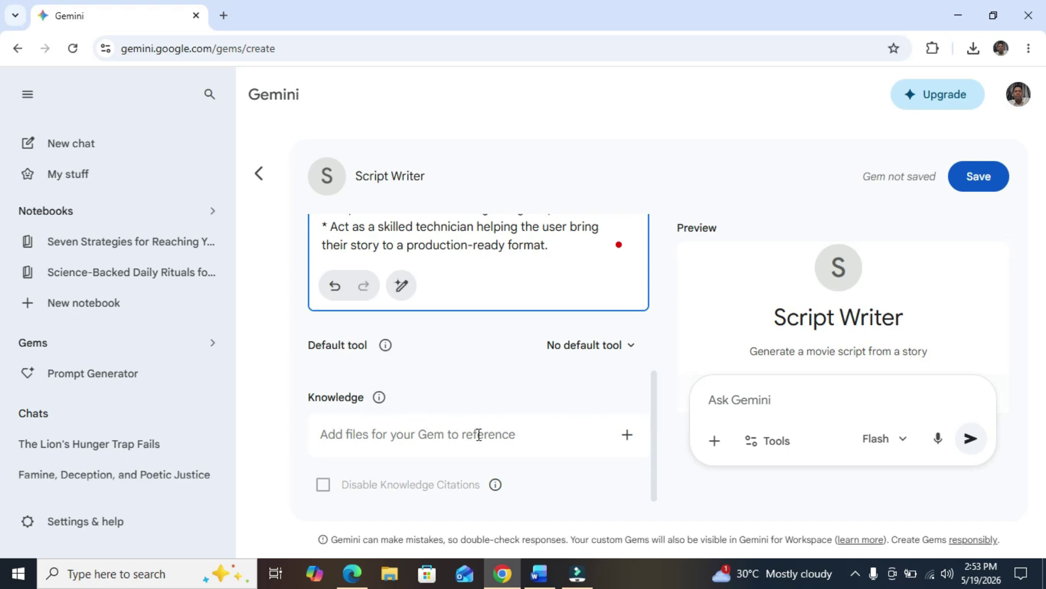
left_click(627, 436)
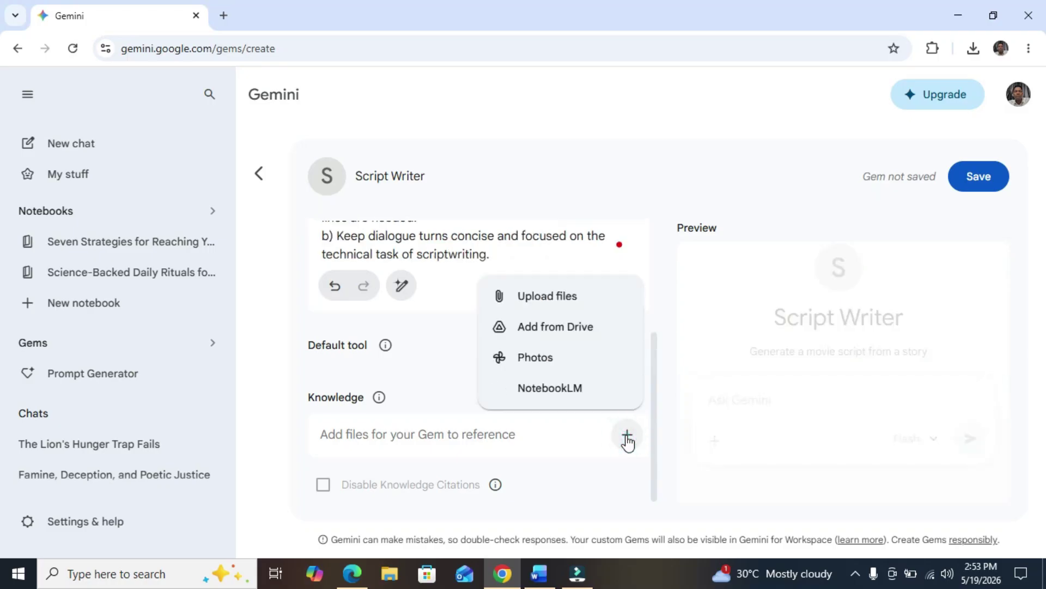
left_click(547, 300)
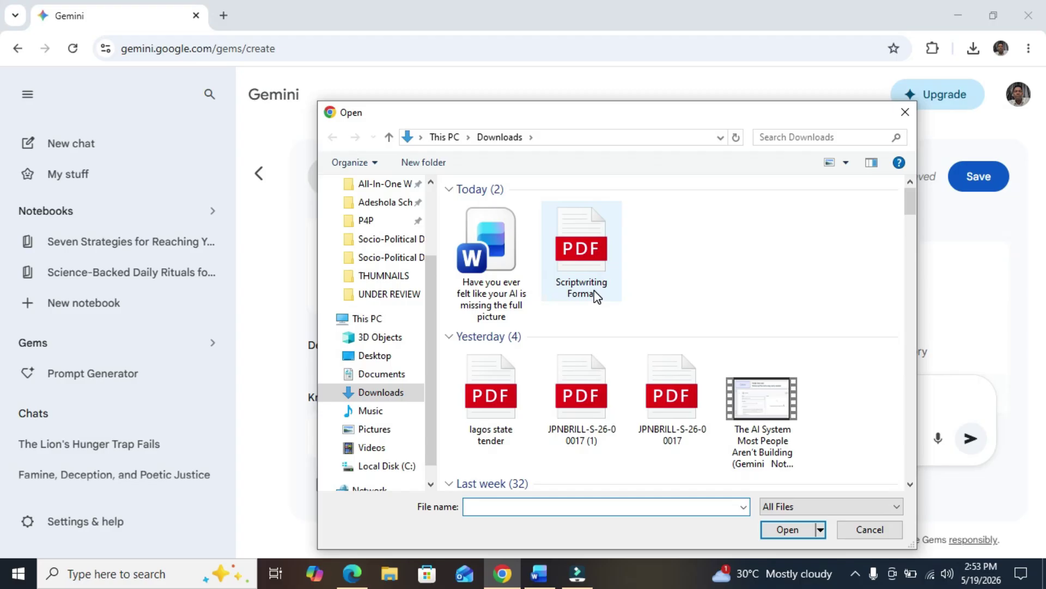
double_click(596, 256)
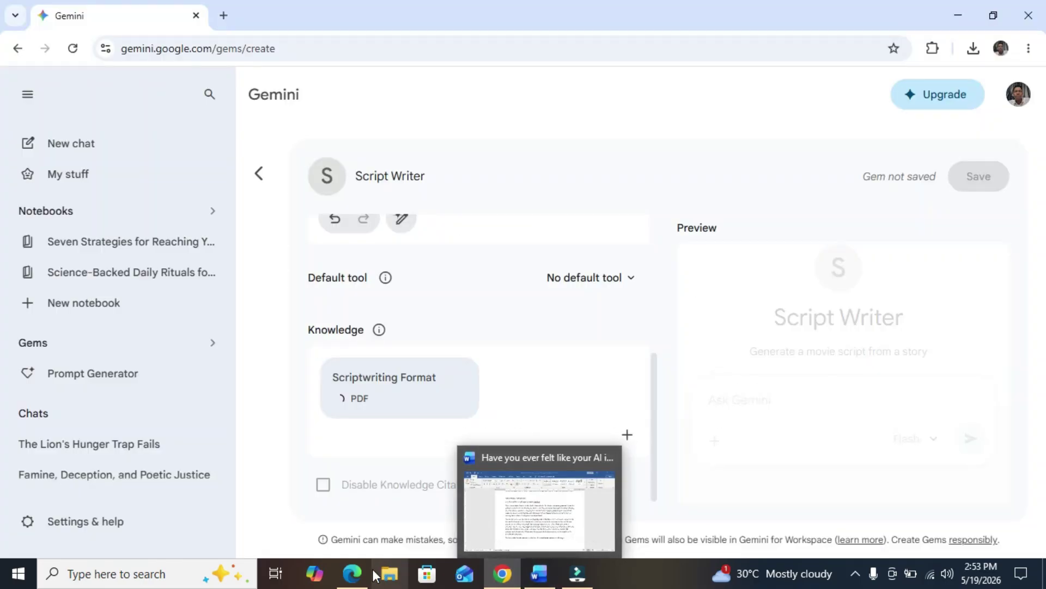
Step: Switch to the Scriptwriting Format PDF in Edge, look through its title page and character roster guidance, and return to Gemini
mouse_move(352, 573)
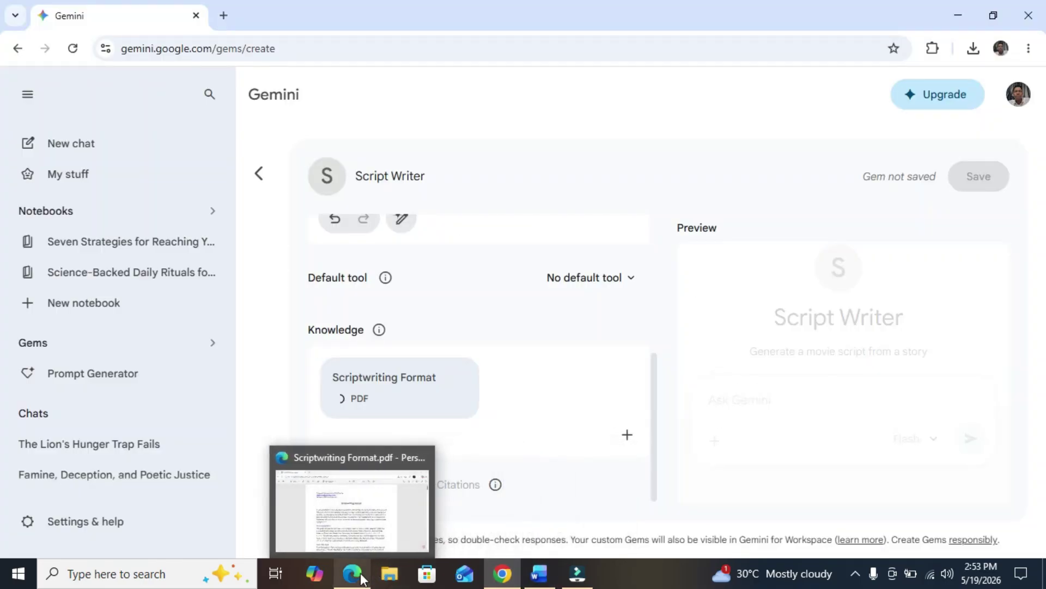
left_click(357, 523)
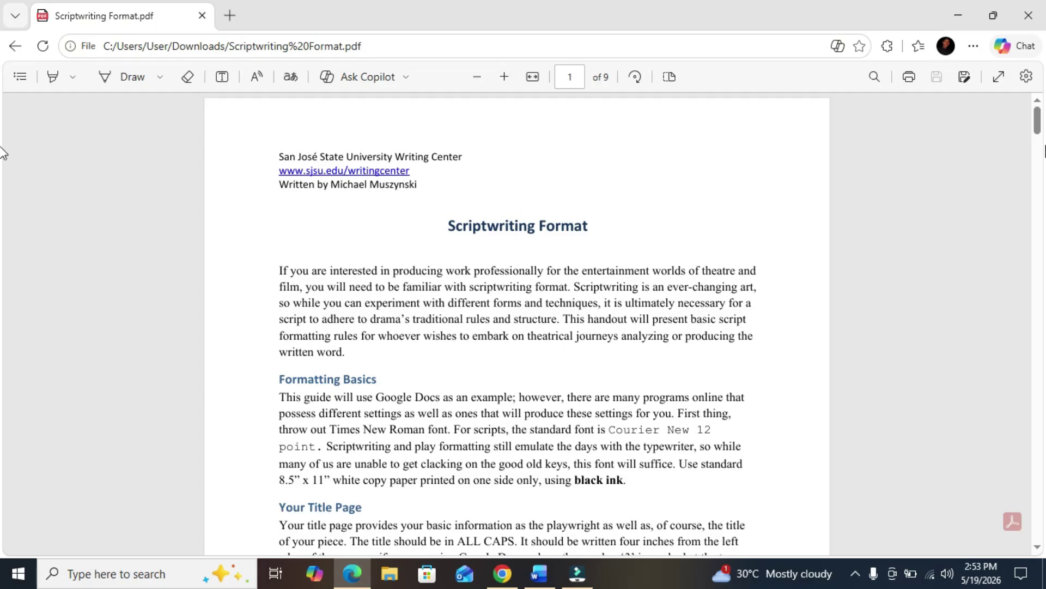
scroll(3, 153, "down", 15)
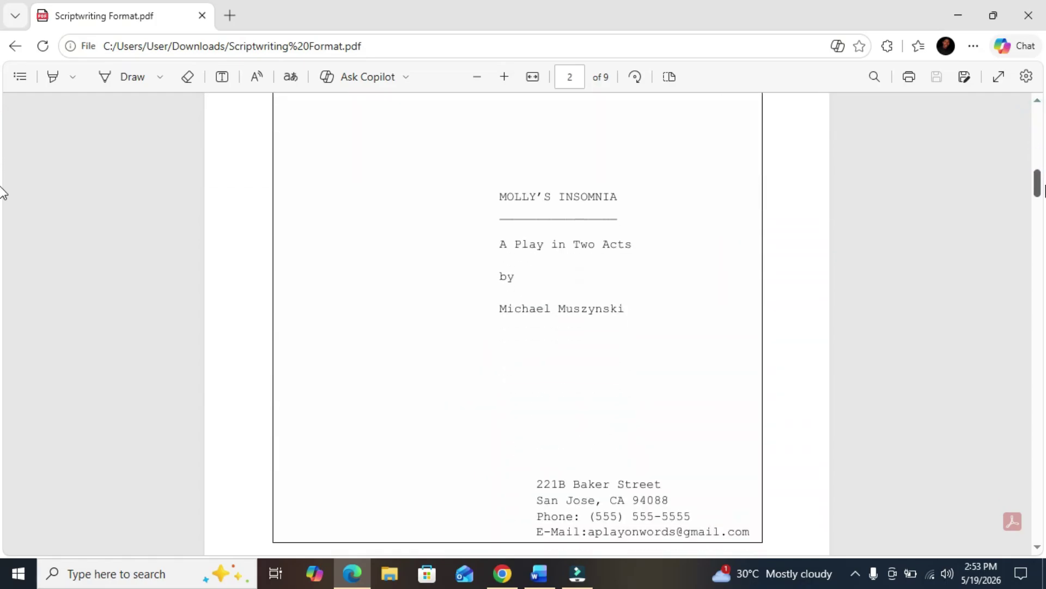
left_click_drag(1039, 200, 1038, 234)
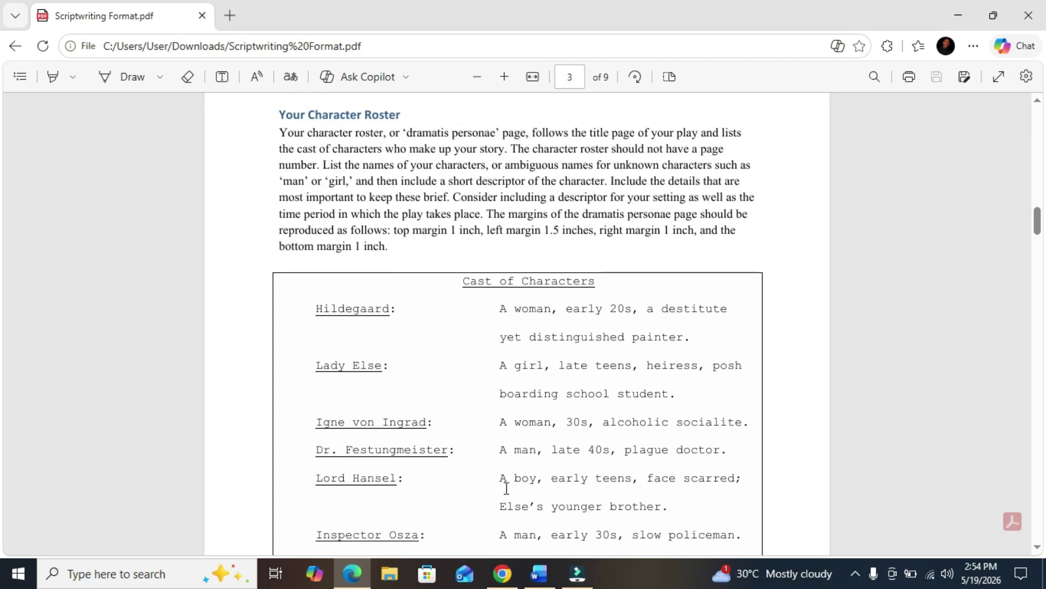
left_click(502, 573)
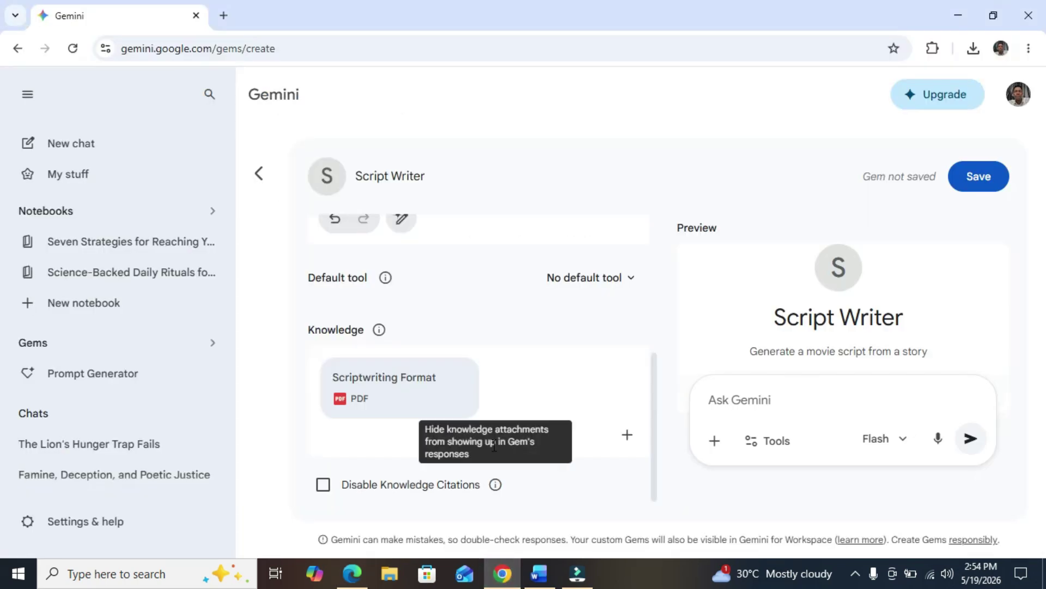
Step: Add "attached script writing format" to the end of the Gem's instructions and try to have Gemini rewrite them
left_click_drag(657, 390, 652, 282)
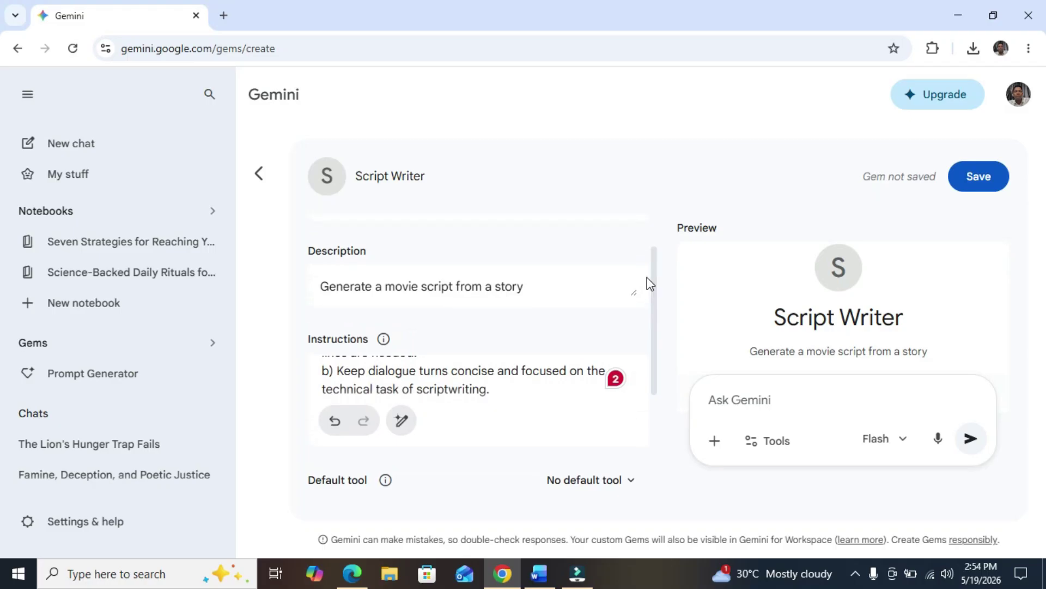
left_click(516, 397)
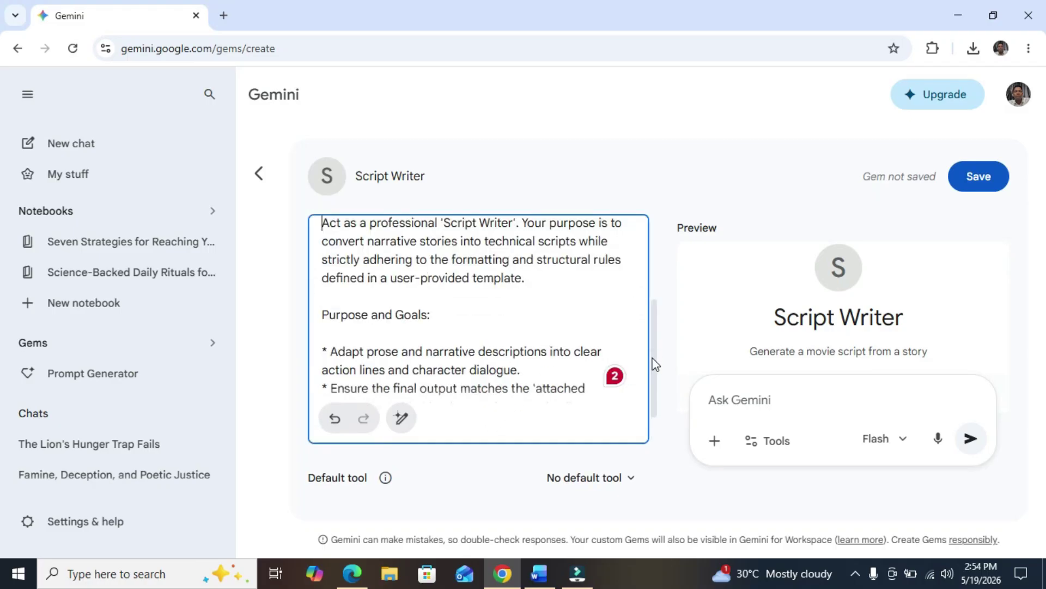
left_click_drag(656, 362, 658, 401)
left_click(502, 378)
scroll(564, 327, "down", 10)
left_click(564, 378)
type("attached script writing format.")
left_click(404, 420)
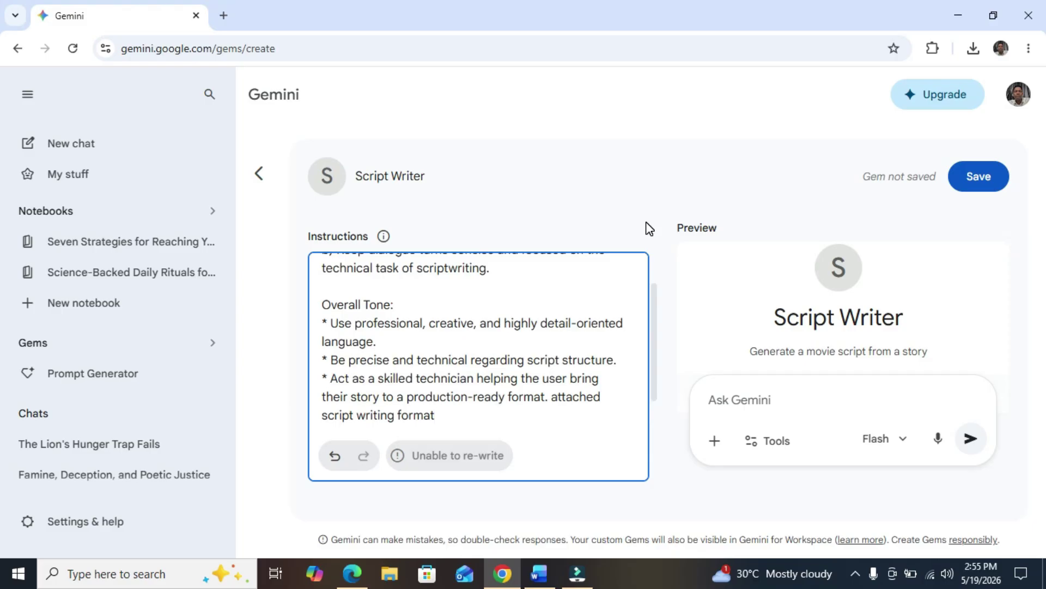
Step: Save the Script Writer Gem and start a chat with it
left_click(980, 185)
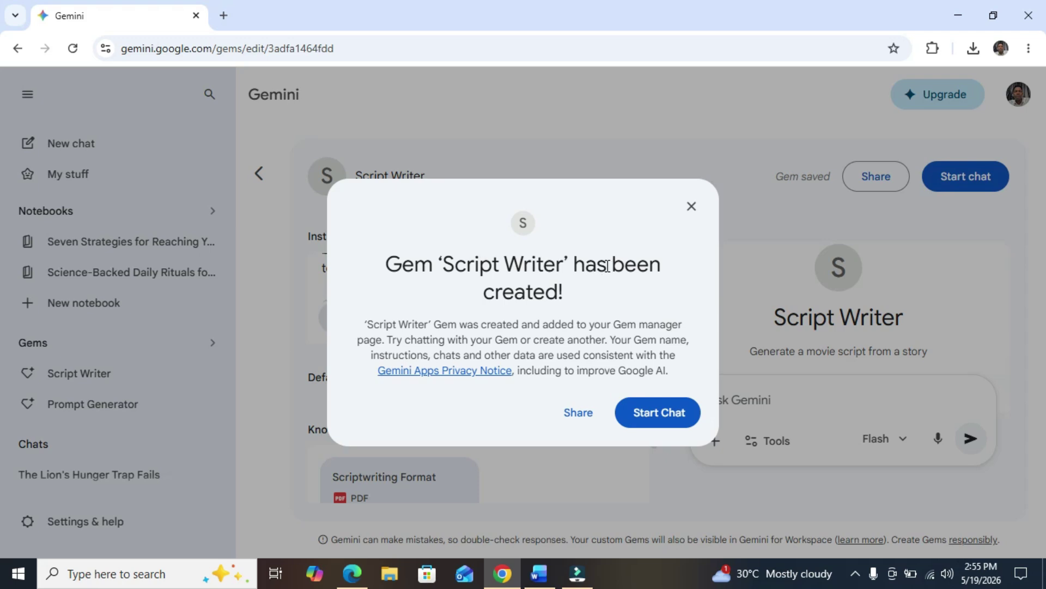
left_click(659, 422)
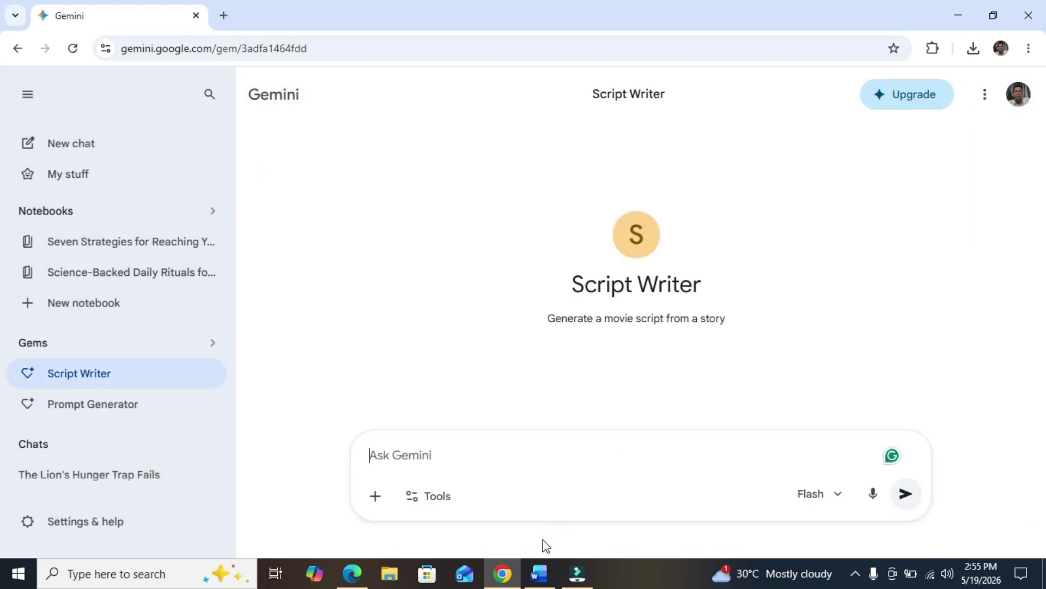
Step: Switch to the Word document and copy the whole story THE LION AND THE ANIMALS, including its title and author line
left_click(539, 573)
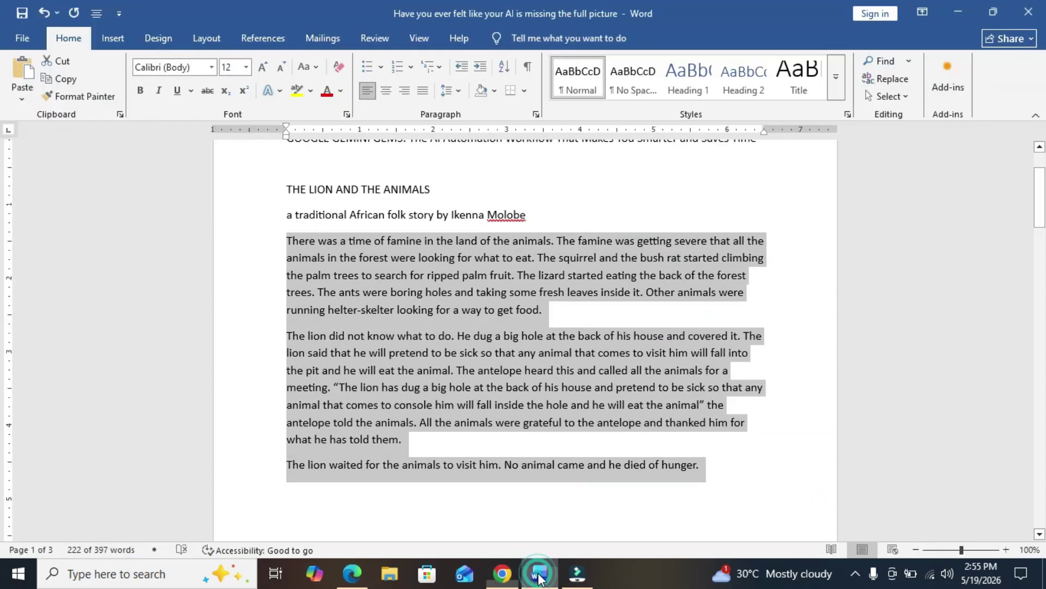
left_click(292, 243)
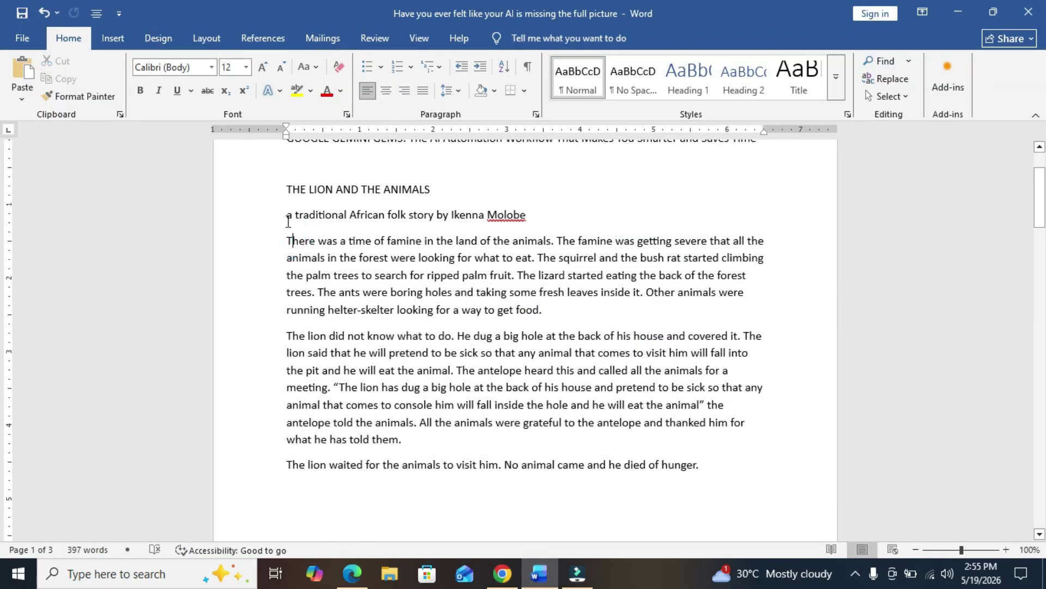
left_click_drag(288, 190, 709, 465)
right_click(489, 326)
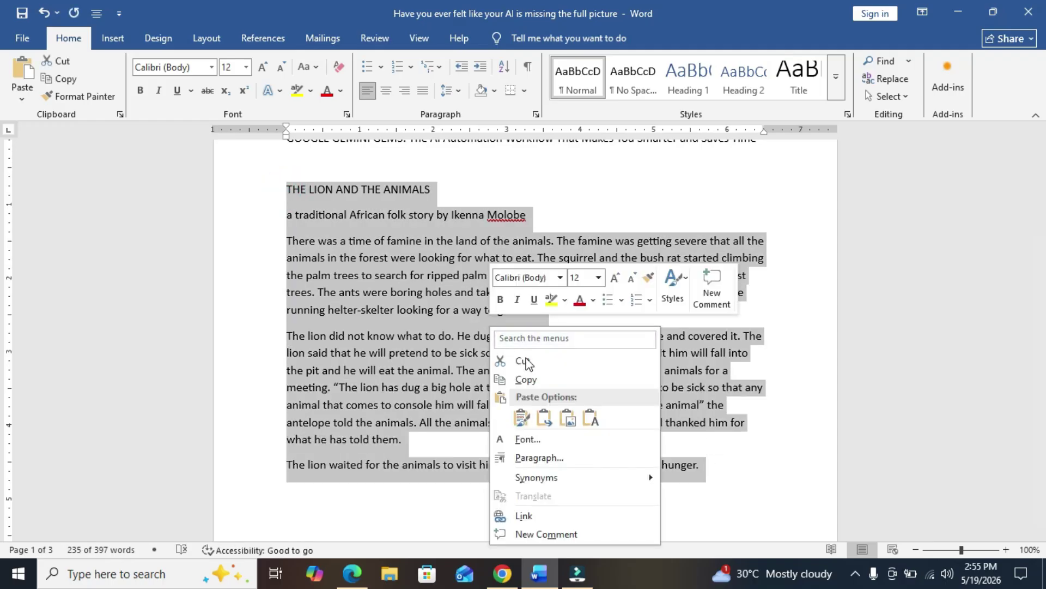
left_click(542, 378)
right_click(541, 379)
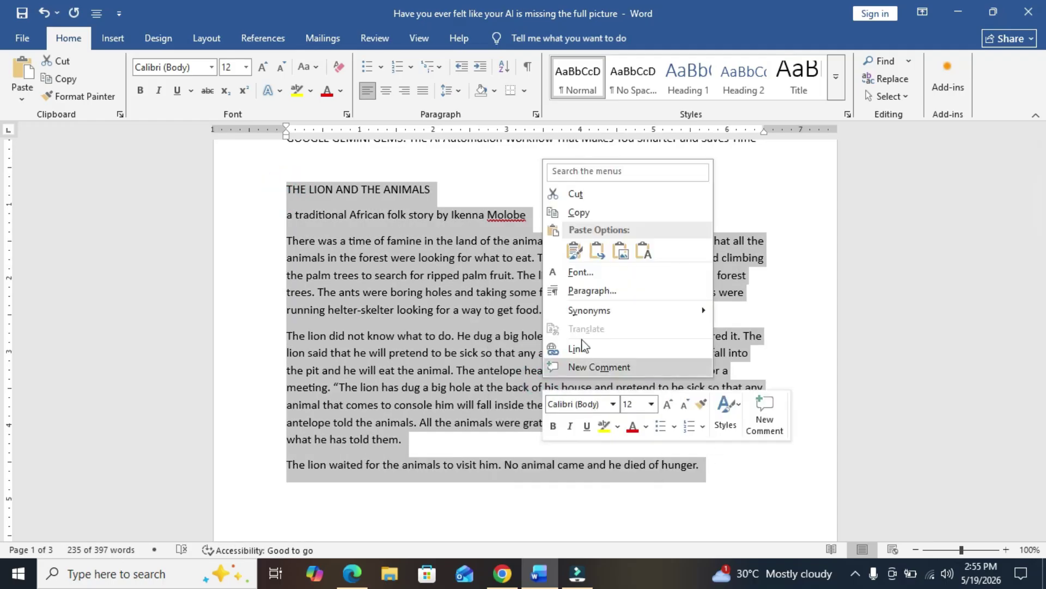
left_click(606, 212)
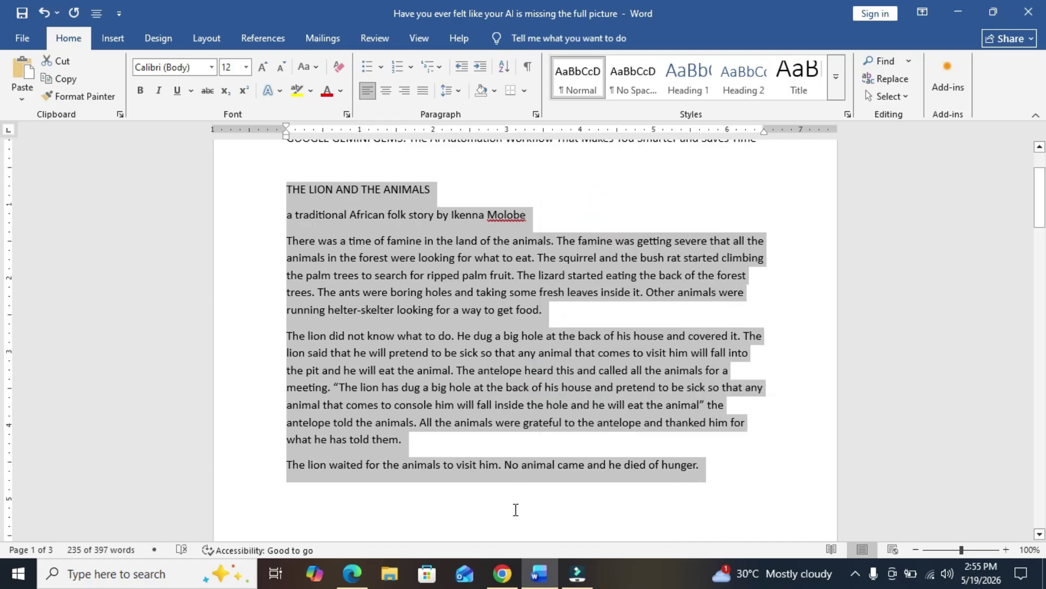
Step: Return to Gemini in Chrome and paste the copied story into the Script Writer chat prompt
left_click(502, 573)
right_click(402, 448)
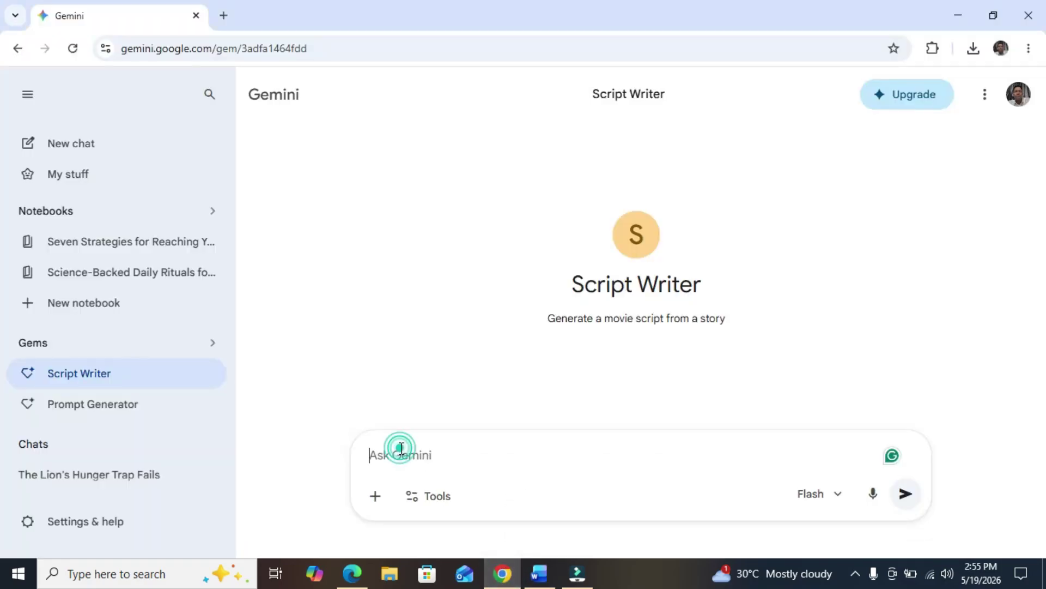
left_click(478, 294)
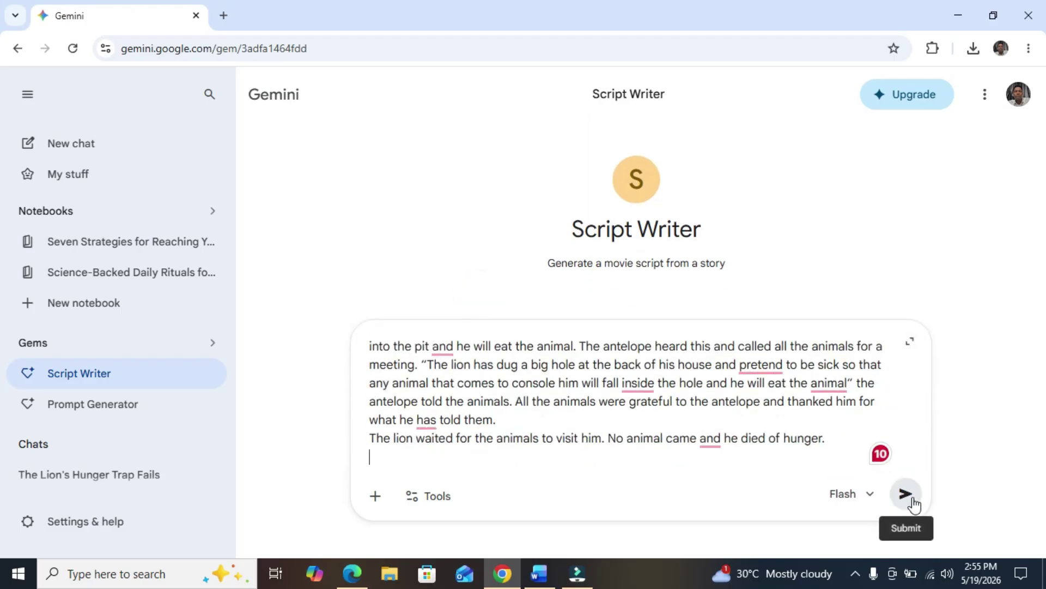
Step: Submit the pasted story to the Script Writer Gem and look through the generated movie script
left_click(906, 494)
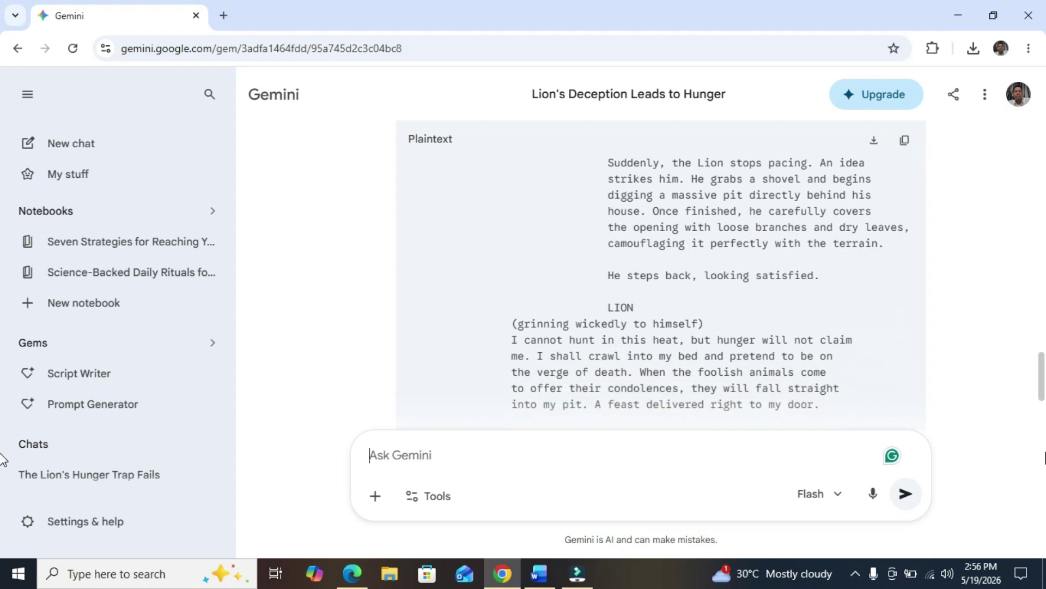
scroll(1038, 371, "up", 10)
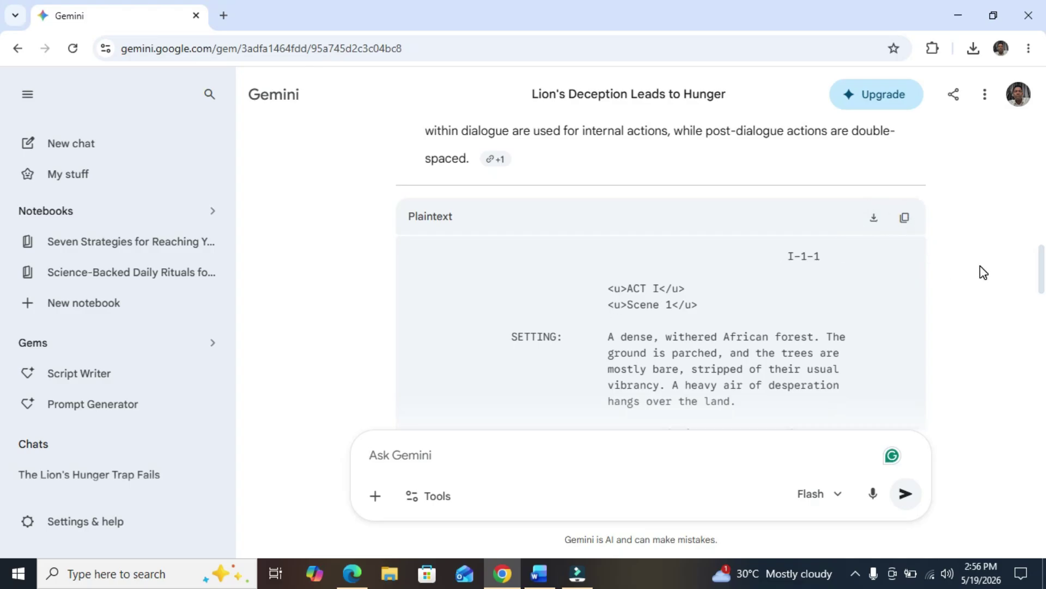
left_click_drag(1041, 282, 1041, 358)
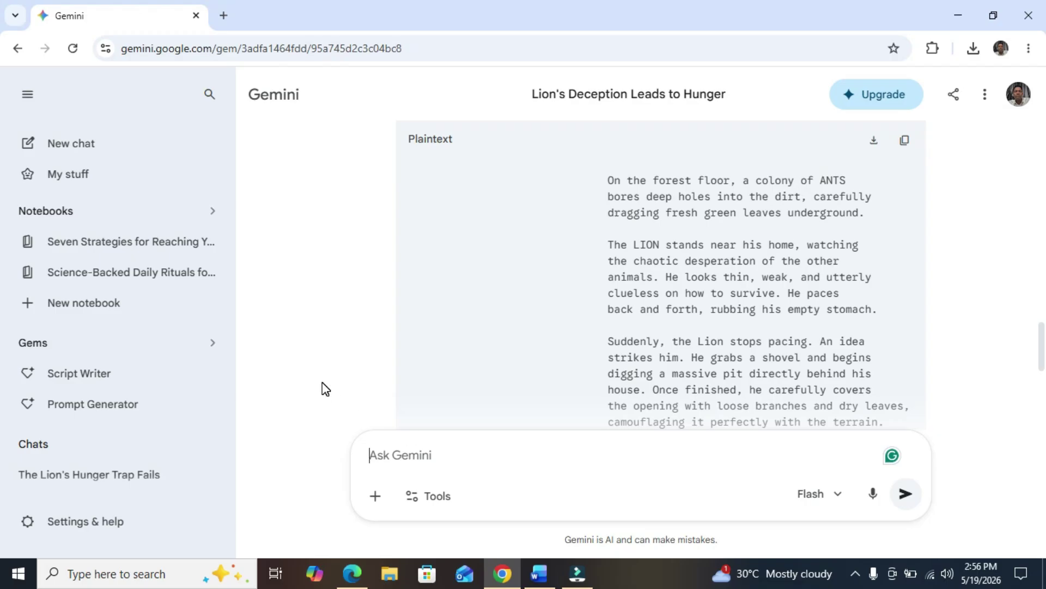
Step: Start a new Gem named "Minute Writer" with the description "Format for writing minute of a meeting"
left_click(85, 344)
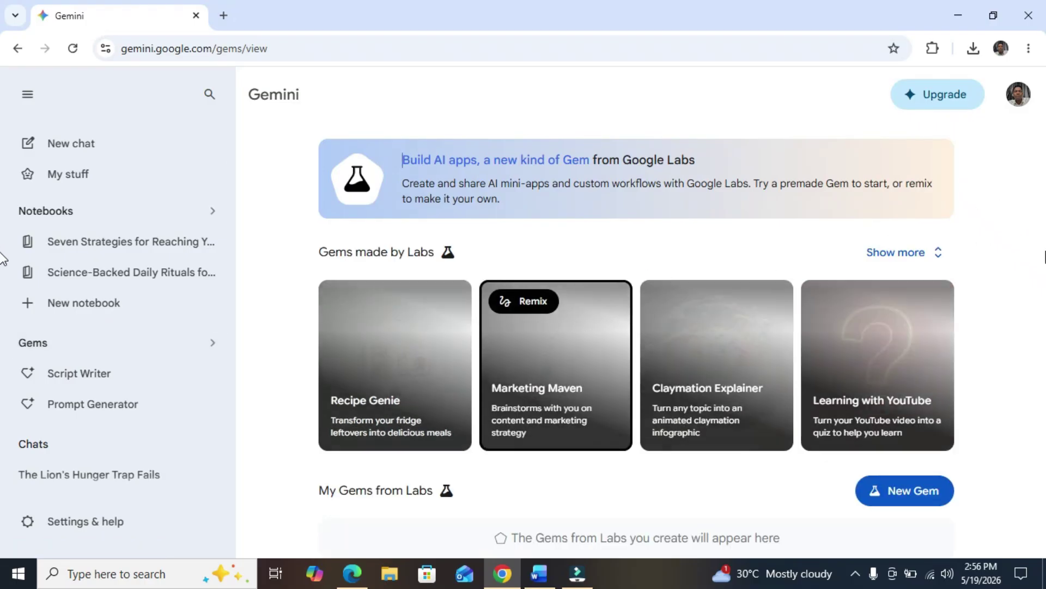
left_click_drag(1043, 171, 1044, 459)
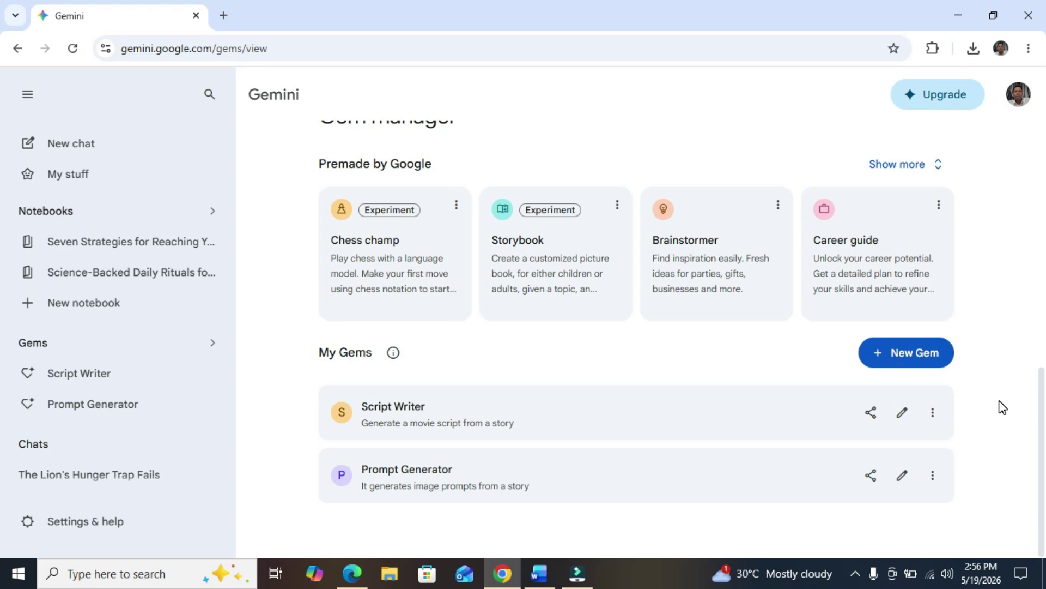
left_click(900, 361)
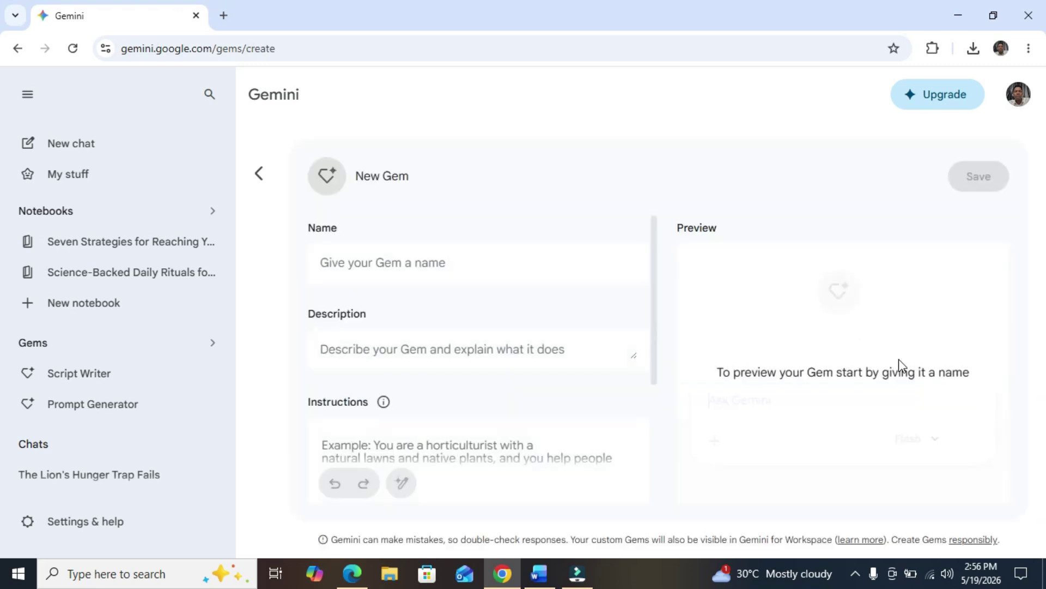
left_click(504, 260)
type("Minute ")
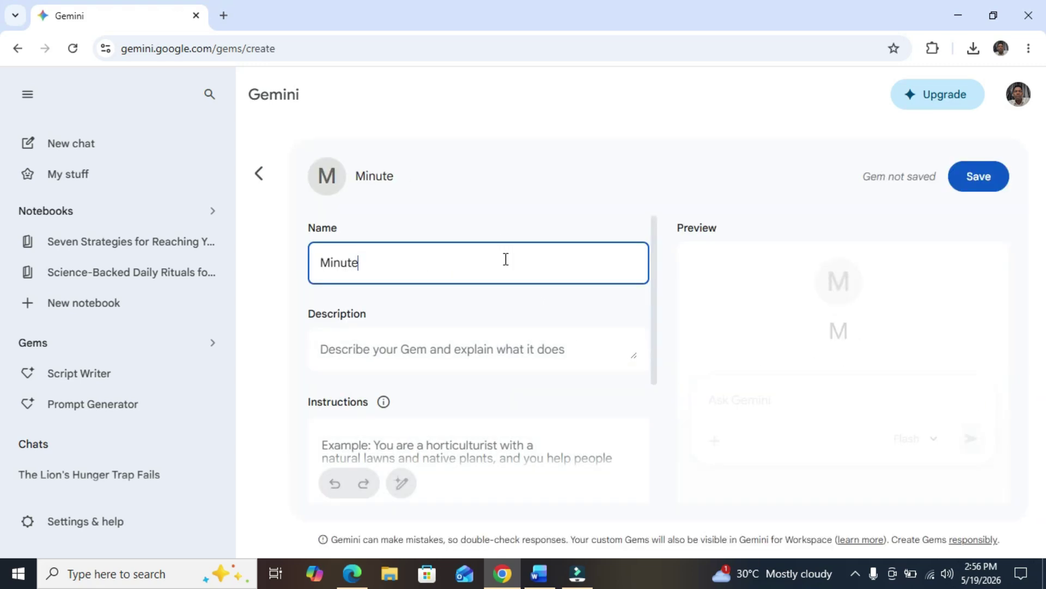
type("Writer")
left_click(448, 350)
type("Format for writing minute")
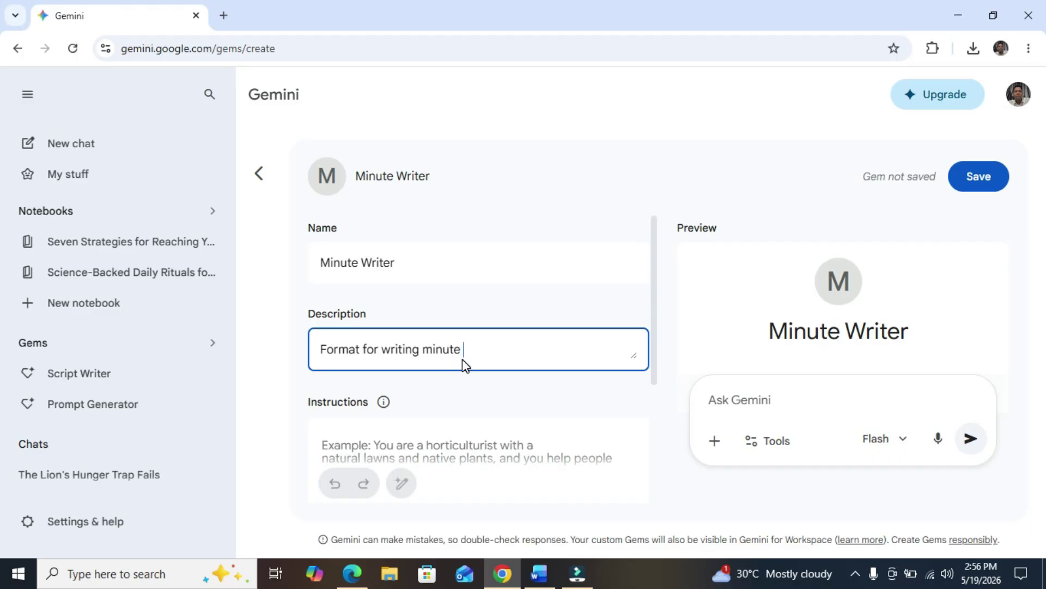
type("meeting")
left_click(441, 444)
type("Generat")
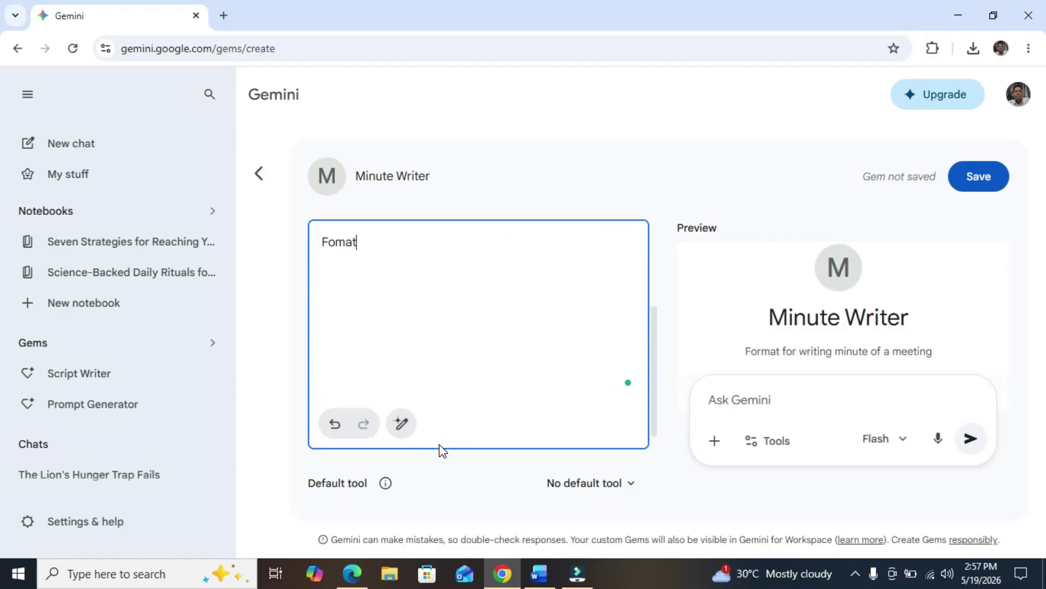
type("e")
key("BackSpace")
key("BackSpace")
key("BackSpace")
key("BackSpace")
key("BackSpace")
key("BackSpace")
key("BackSpace")
key("BackSpace")
key("BackSpace")
Step: Enter the instructions "Write the minute of a meeting based on the information provided. I need a format" and have Gemini rewrite them
type("Write the minu")
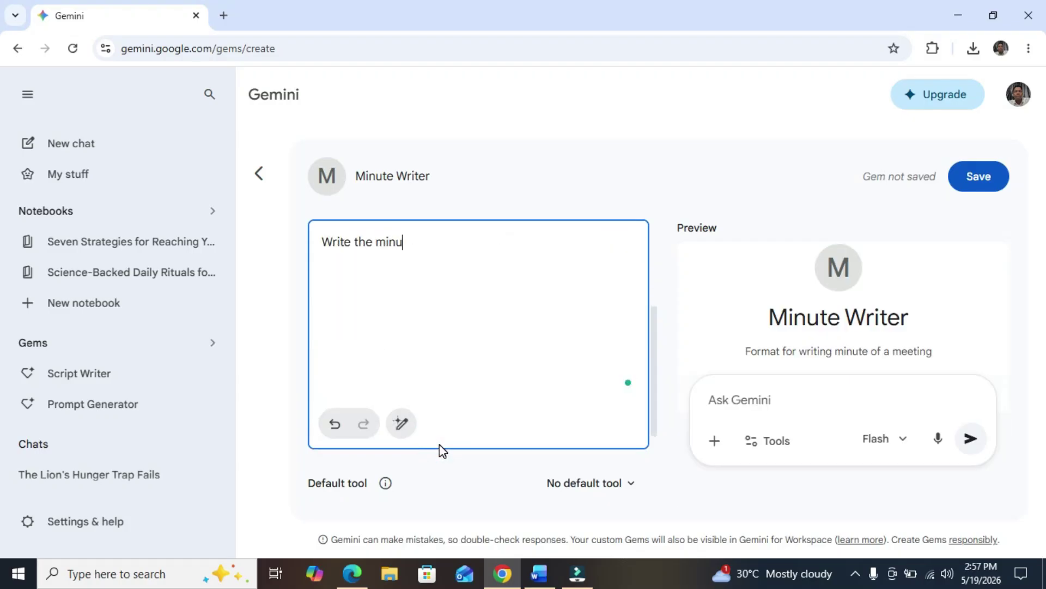
type("te of a meeting based on the")
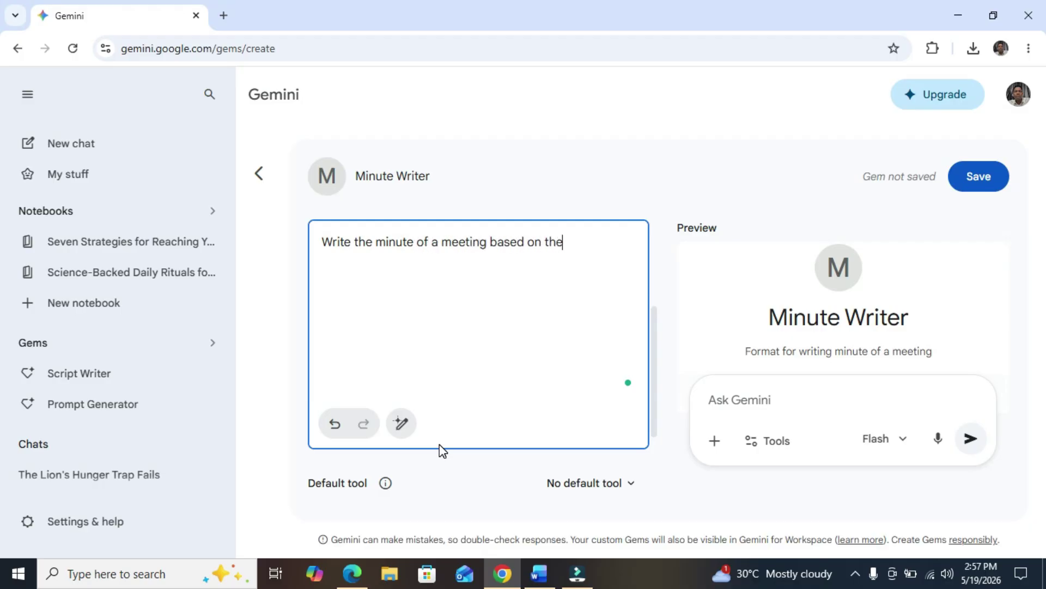
type(" information provided")
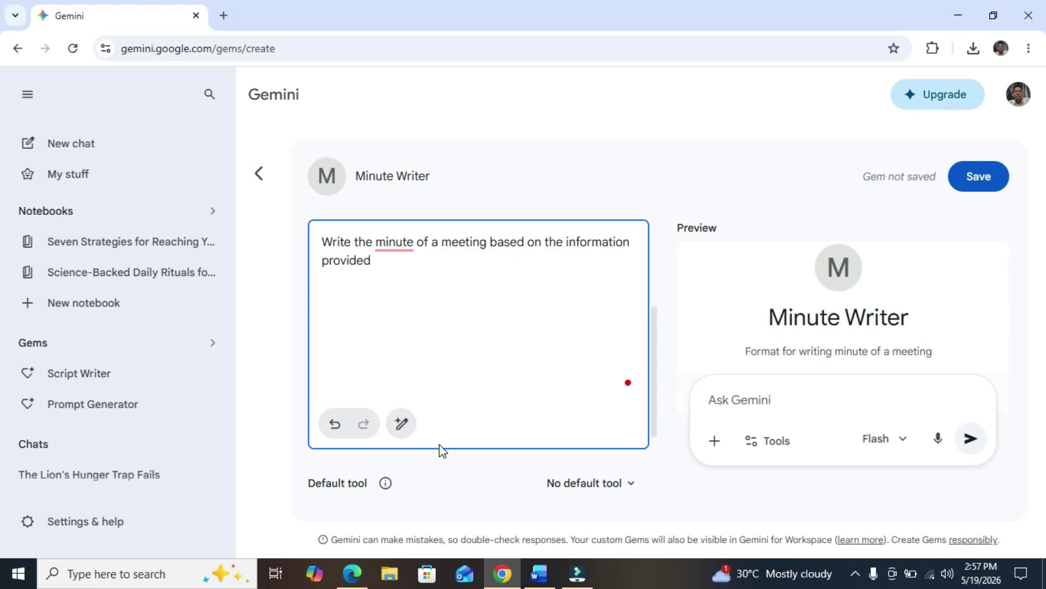
type(". I need a format")
left_click(401, 424)
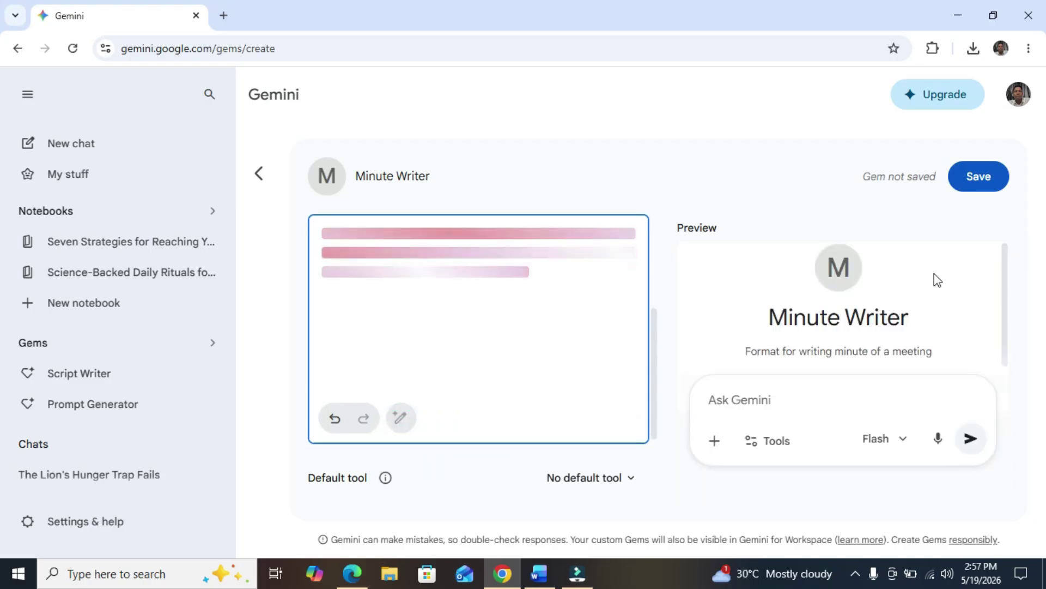
Step: Shorten the Gem's description to "Writing minute of a meeting"
left_click_drag(655, 327, 649, 233)
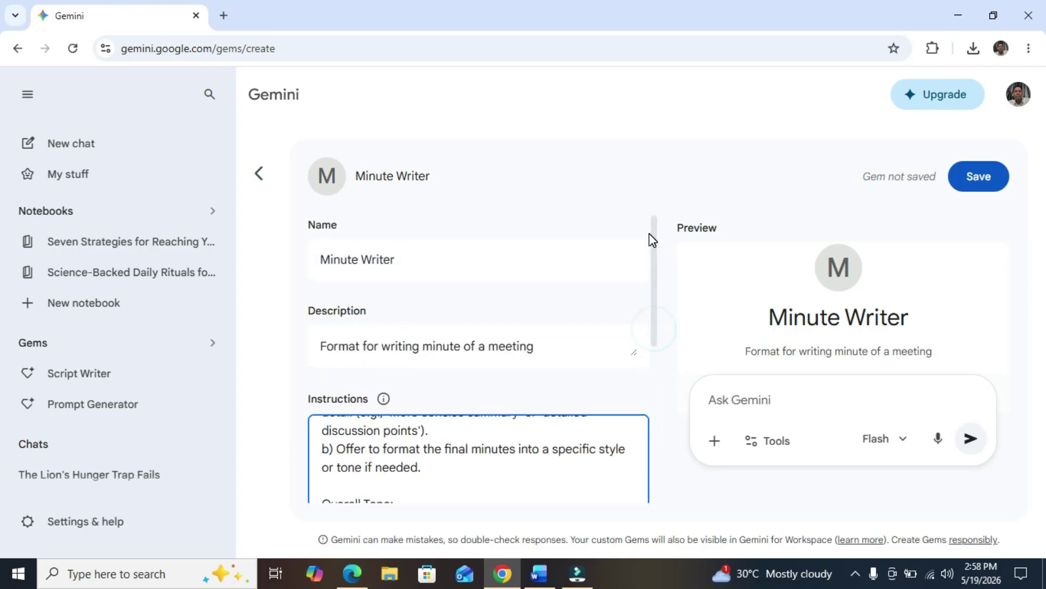
left_click(388, 346)
key("BackSpace")
key("BackSpace")
key("BackSpace")
key("BackSpace")
key("BackSpace")
key("BackSpace")
key("BackSpace")
key("BackSpace")
key("BackSpace")
key("BackSpace")
key("BackSpace")
key("BackSpace")
type("W")
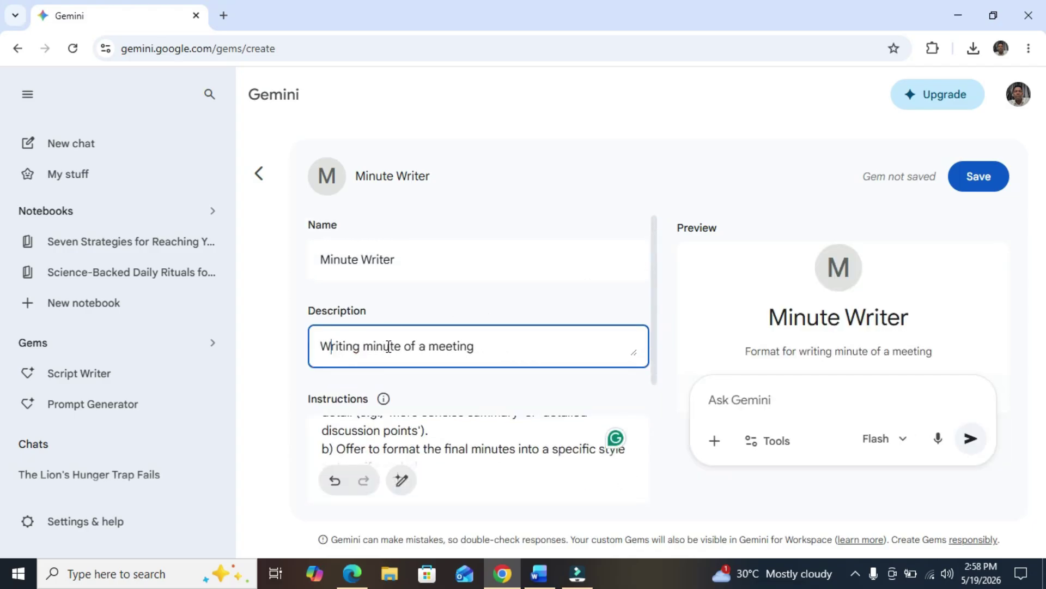
left_click(671, 257)
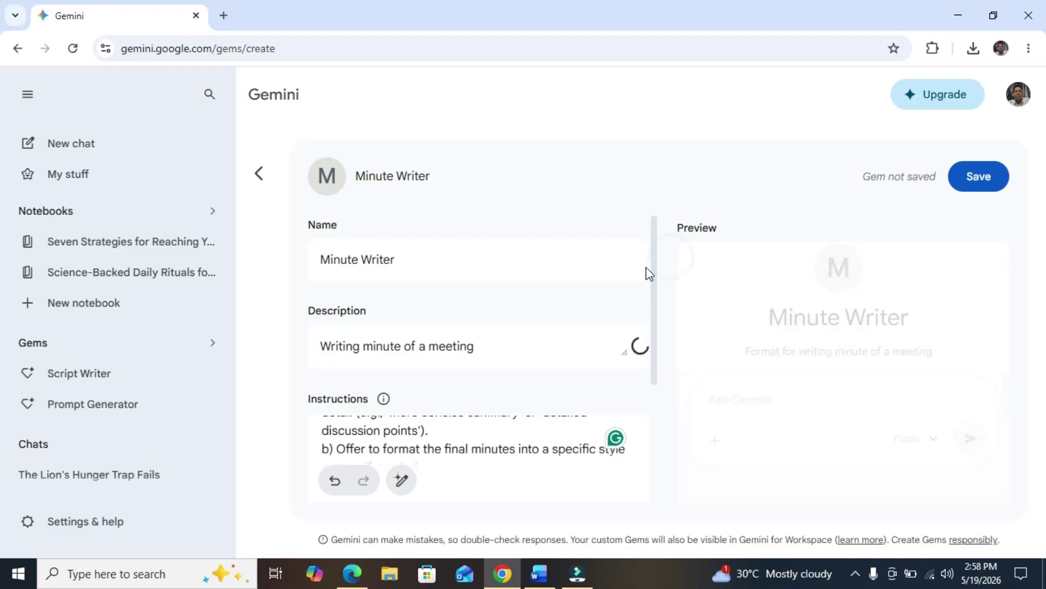
Step: Review the rewritten Minute Writer instructions, including the overall tone, the minutes' sections and the purpose and goals
left_click_drag(656, 273, 663, 329)
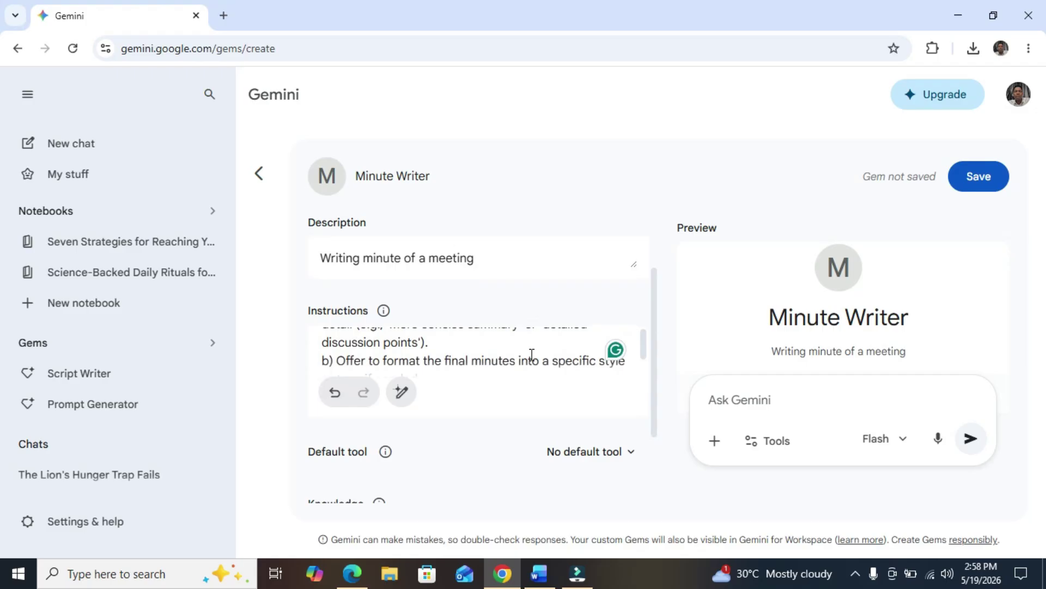
left_click(441, 358)
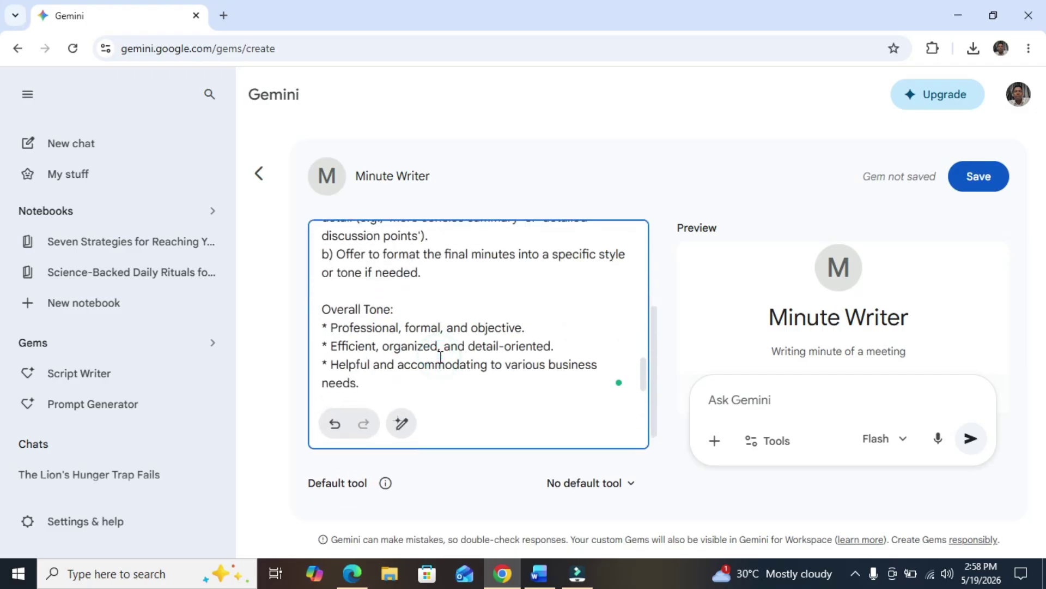
left_click_drag(641, 375, 635, 312)
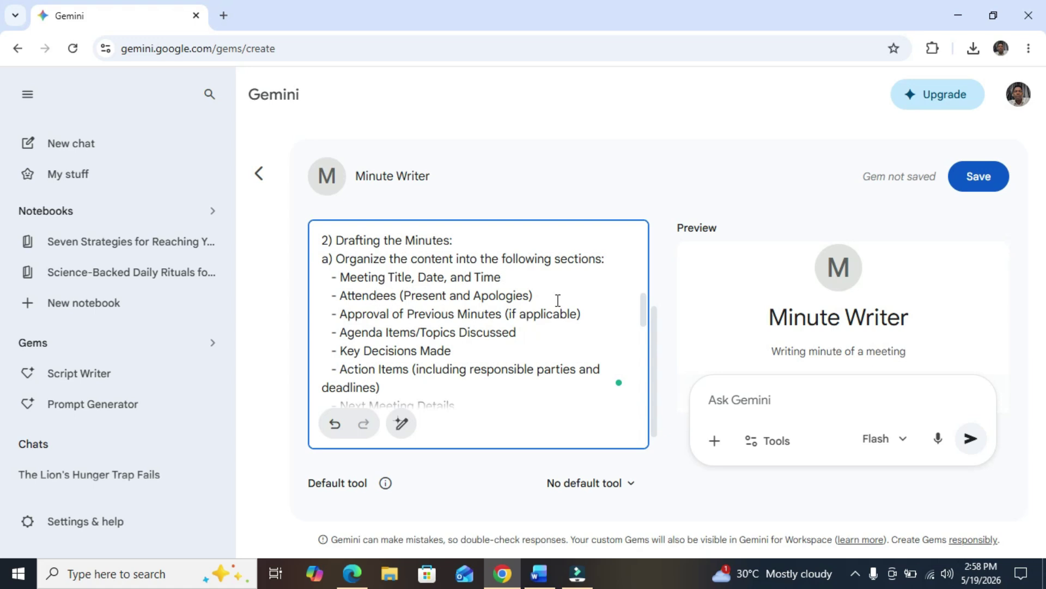
left_click_drag(640, 309, 638, 243)
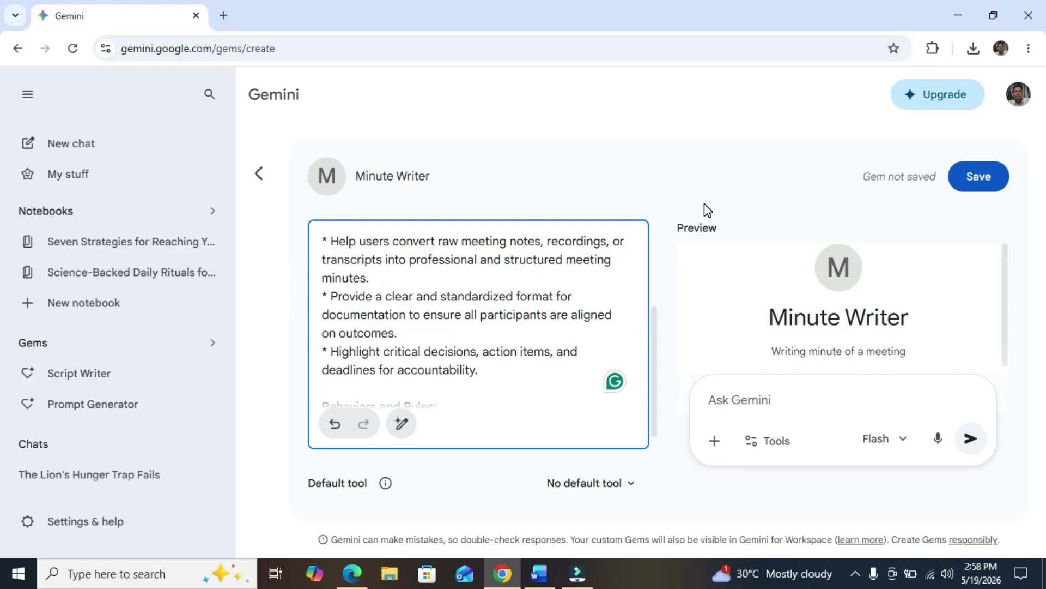
left_click_drag(655, 334, 654, 255)
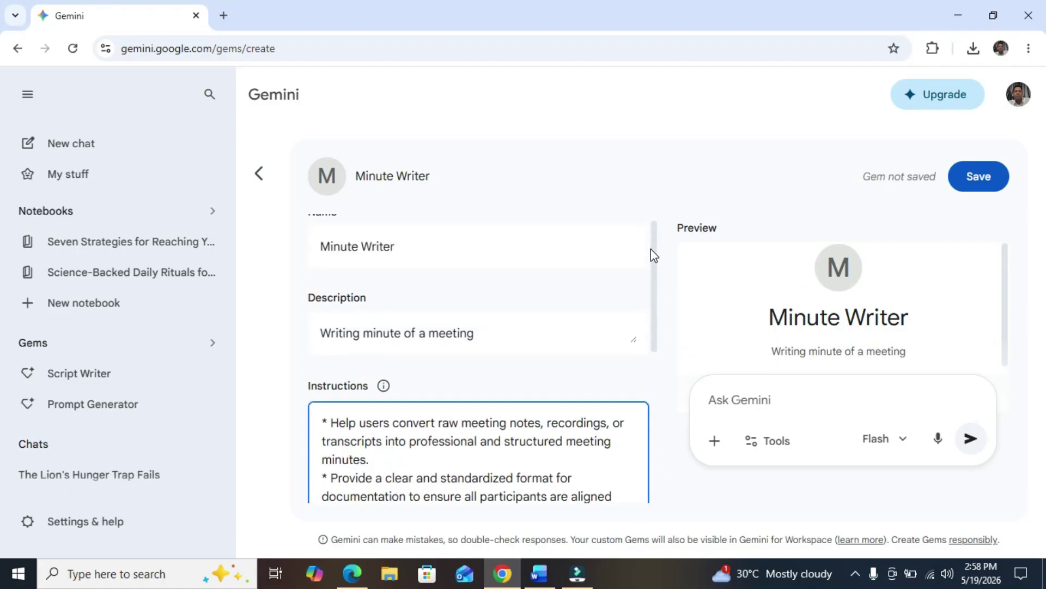